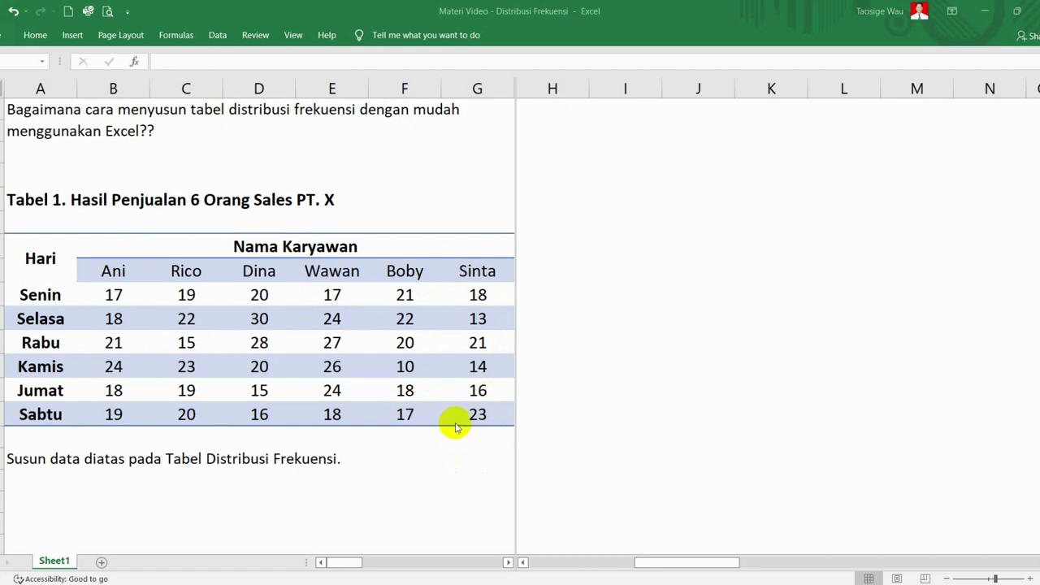
Step: Label 'Xmax =' beside Nilai Tertinggi and compute =MAX(B9:G14), giving 30
{"action": "left_click", "coordinate": [30, 459]}
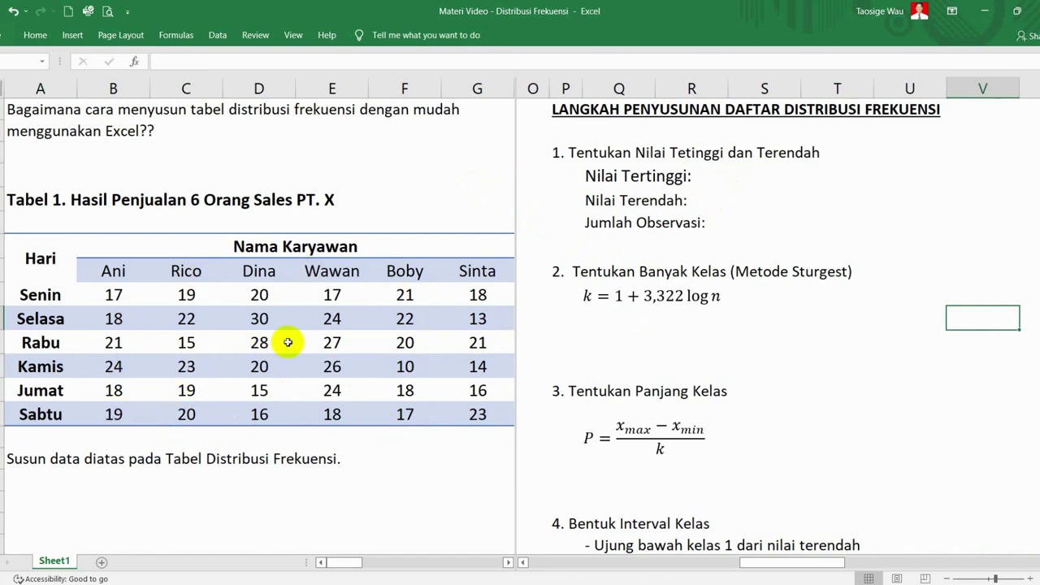
{"action": "left_click", "coordinate": [738, 175]}
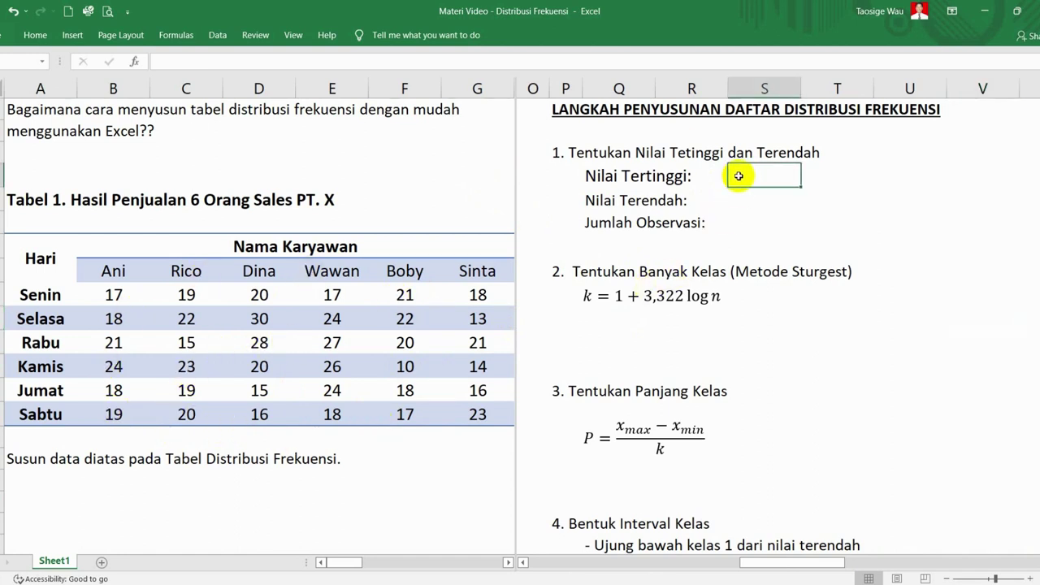
{"action": "type", "text": "X"}
{"action": "type", "text": "Ma"}
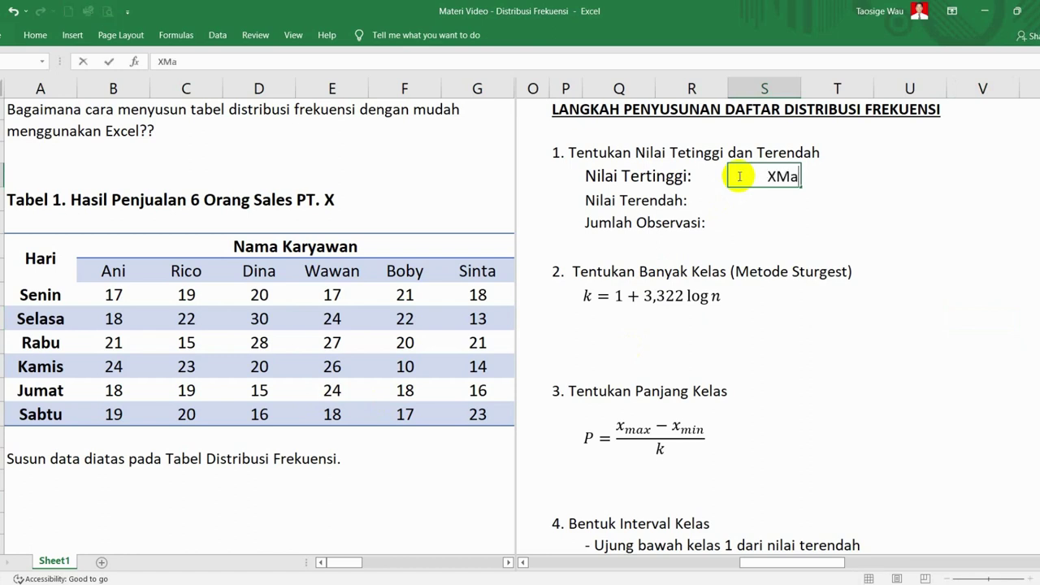
{"action": "key", "text": "BackSpace"}
{"action": "key", "text": "BackSpace"}
{"action": "type", "text": "max"}
{"action": "type", "text": " ="}
{"action": "key", "text": "Tab"}
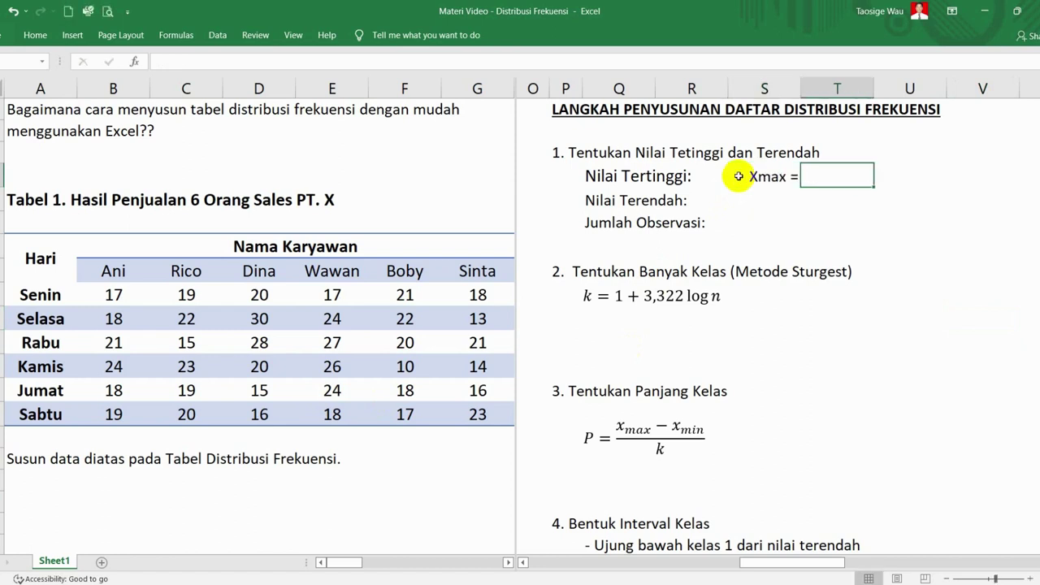
{"action": "type", "text": "="}
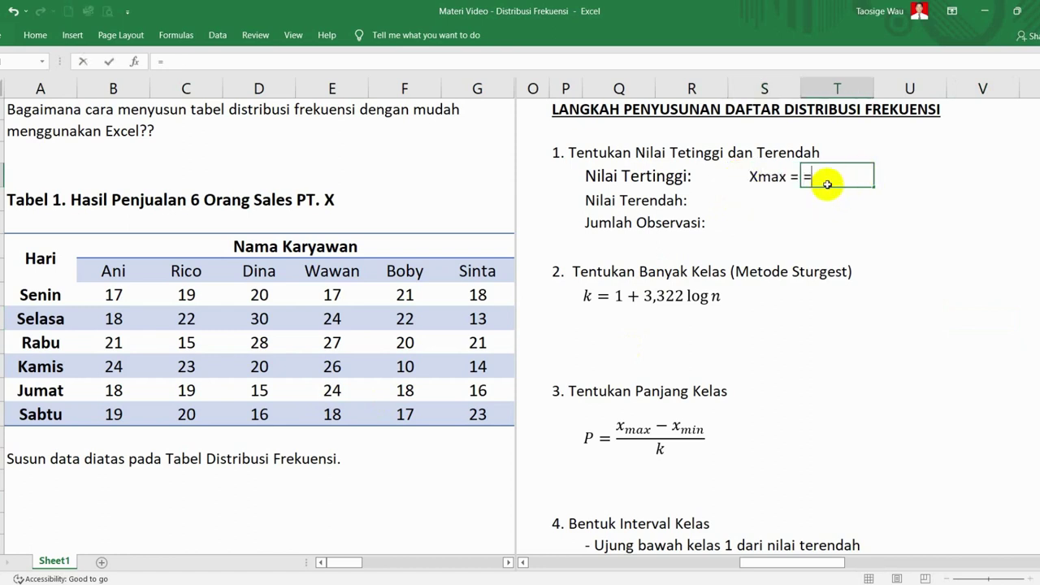
{"action": "type", "text": "max"}
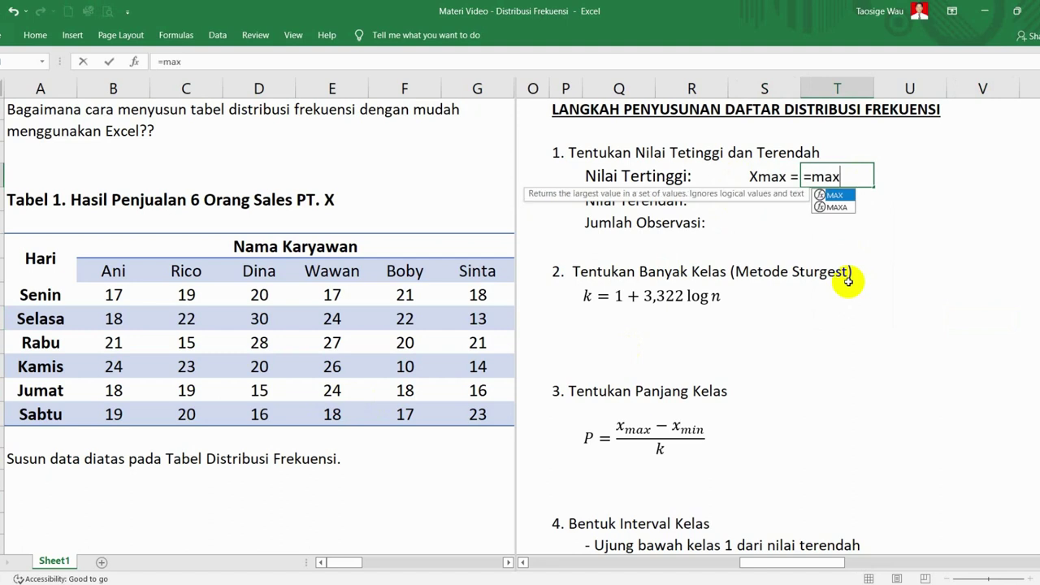
{"action": "type", "text": "("}
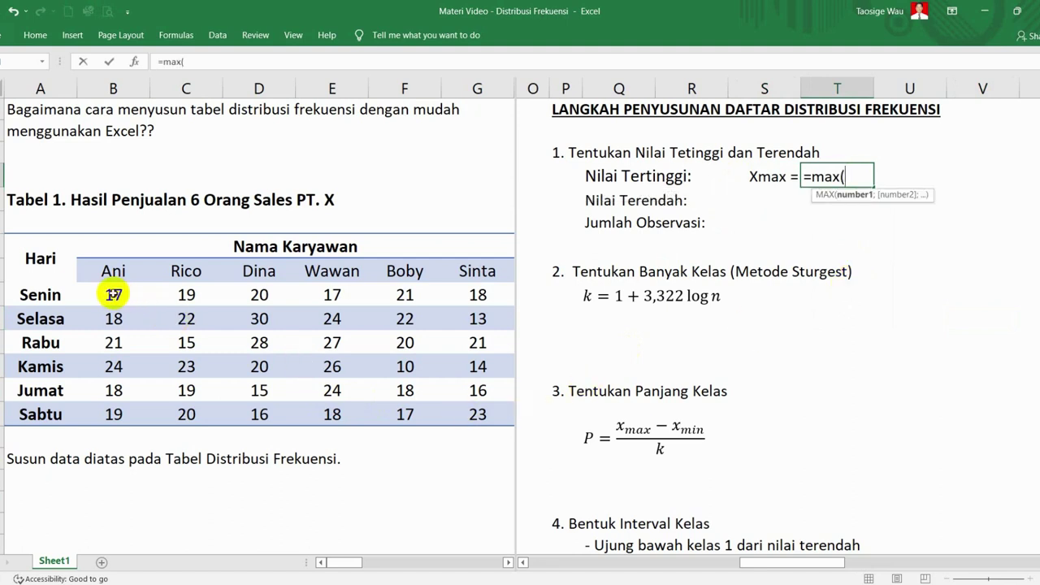
{"action": "mouse_move", "coordinate": [114, 294]}
{"action": "left_mouse_down"}
{"action": "mouse_move", "coordinate": [408, 362]}
{"action": "mouse_move", "coordinate": [477, 413]}
{"action": "left_mouse_up"}
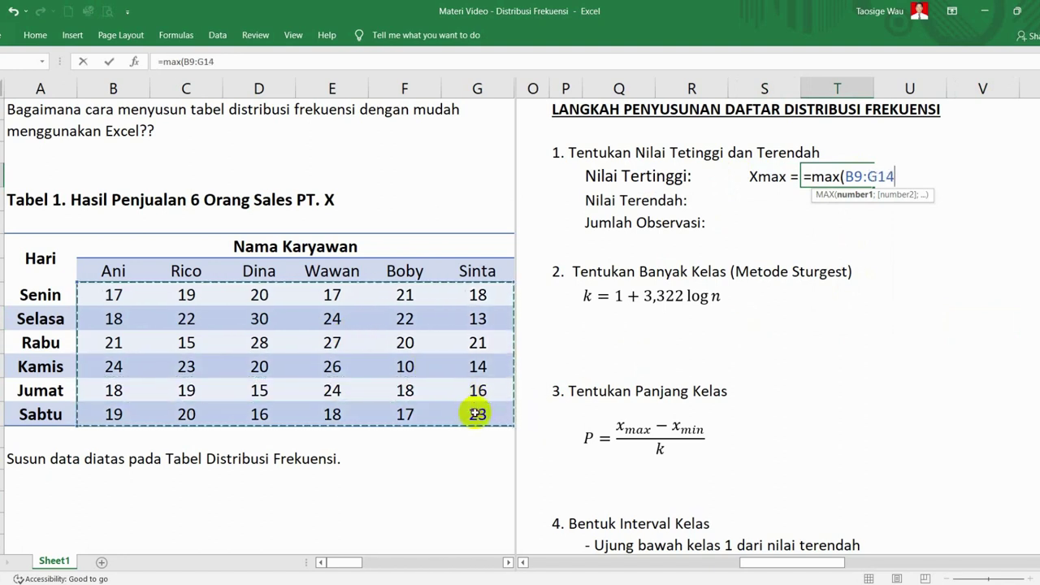
{"action": "type", "text": ")"}
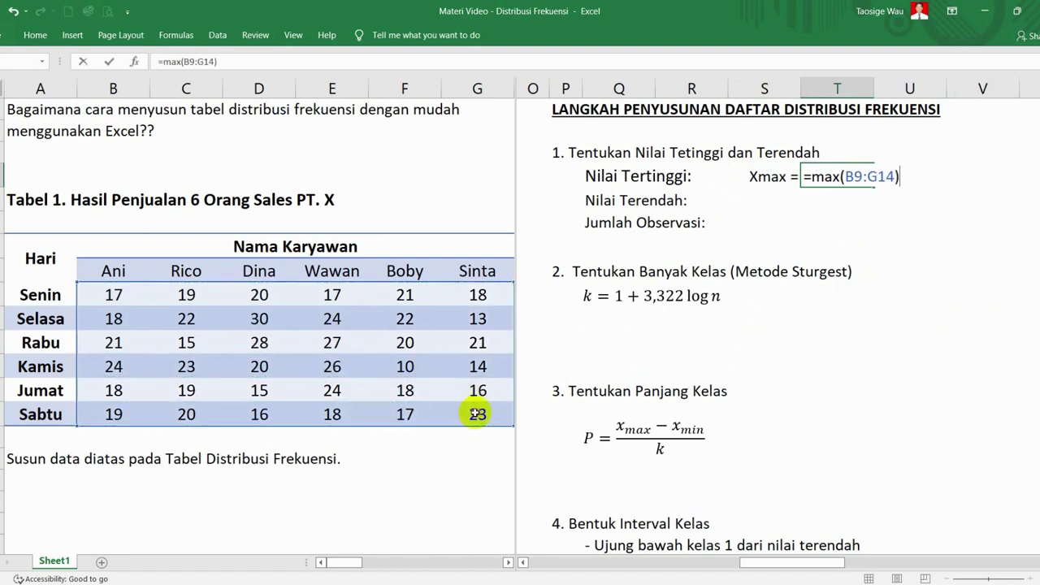
{"action": "key", "text": "Return"}
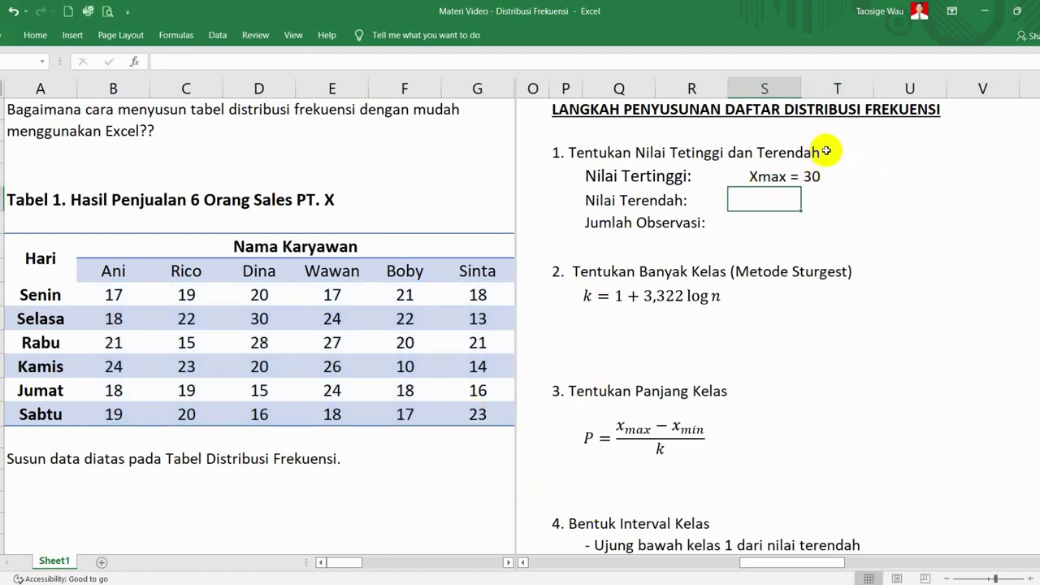
Step: Label 'Xmin =' below it and compute =MIN(B9:G14), giving 10
{"action": "type", "text": "Xm"}
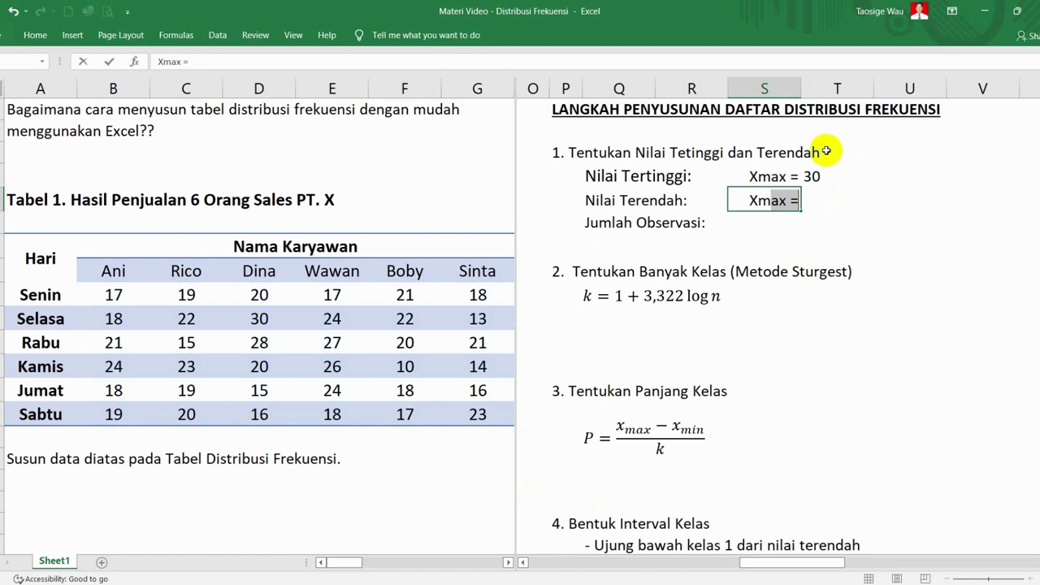
{"action": "type", "text": "in ="}
{"action": "key", "text": "Tab"}
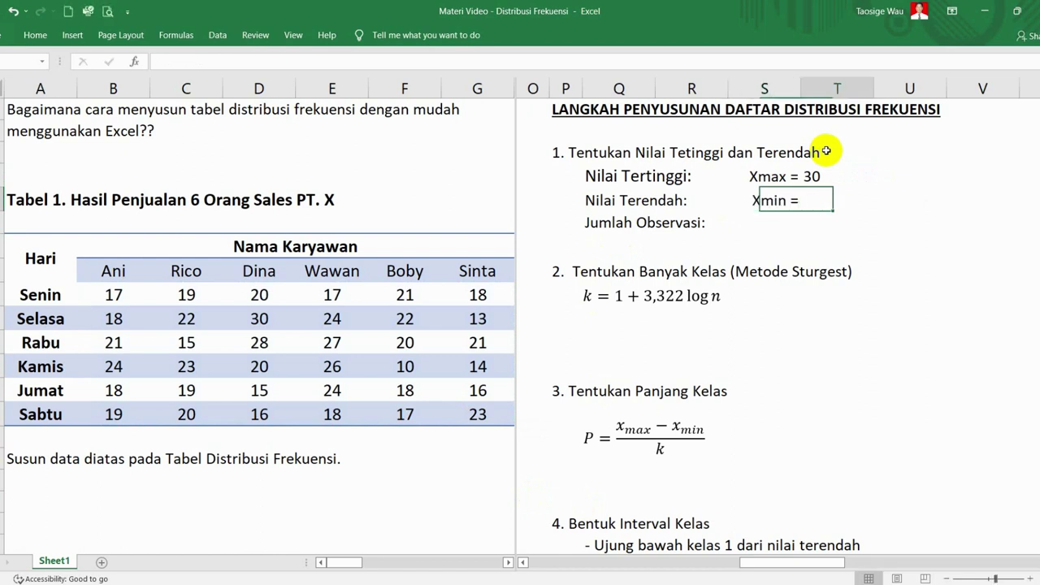
{"action": "type", "text": "="}
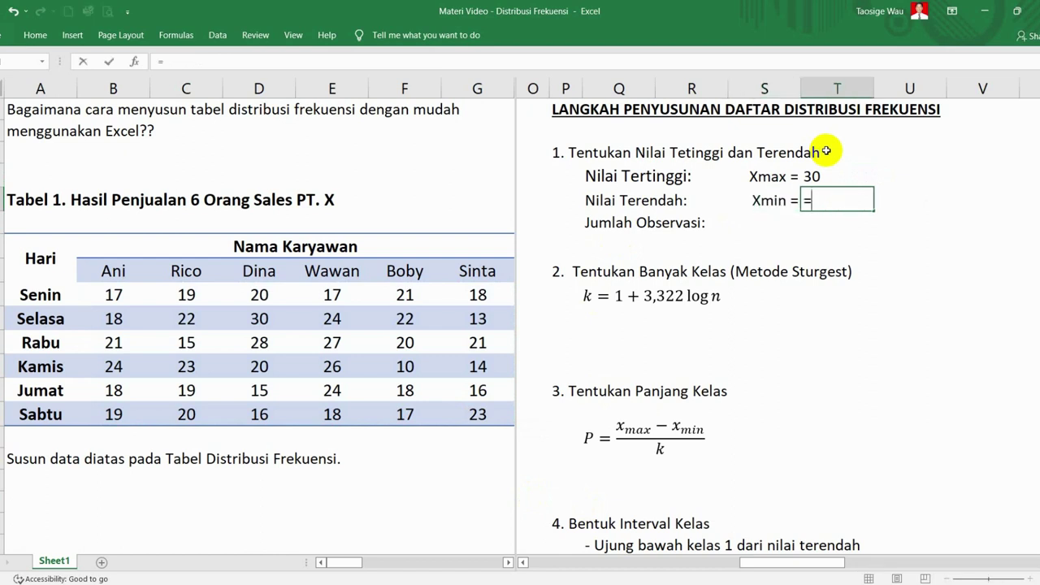
{"action": "type", "text": "min"}
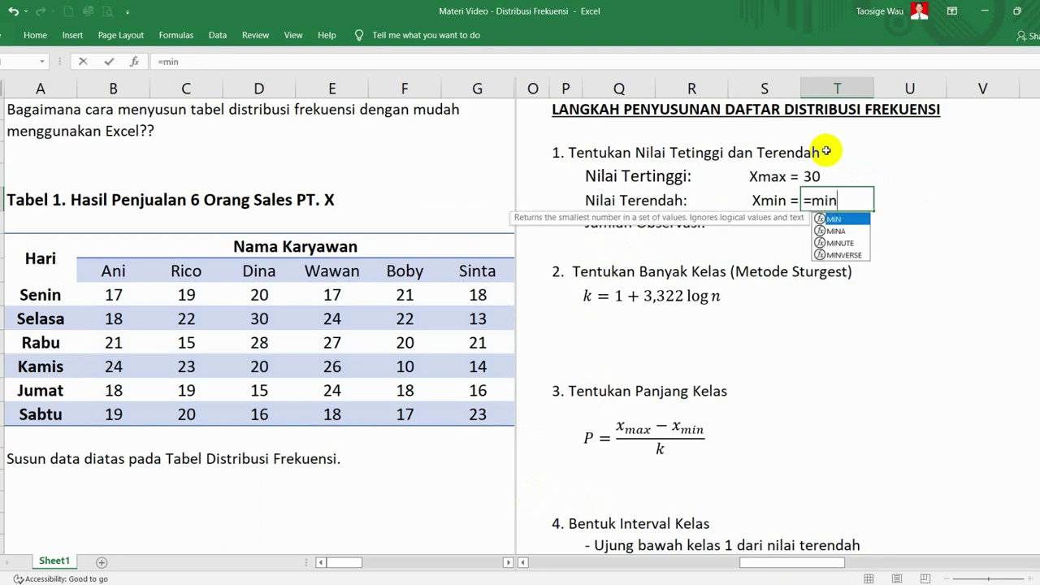
{"action": "type", "text": "("}
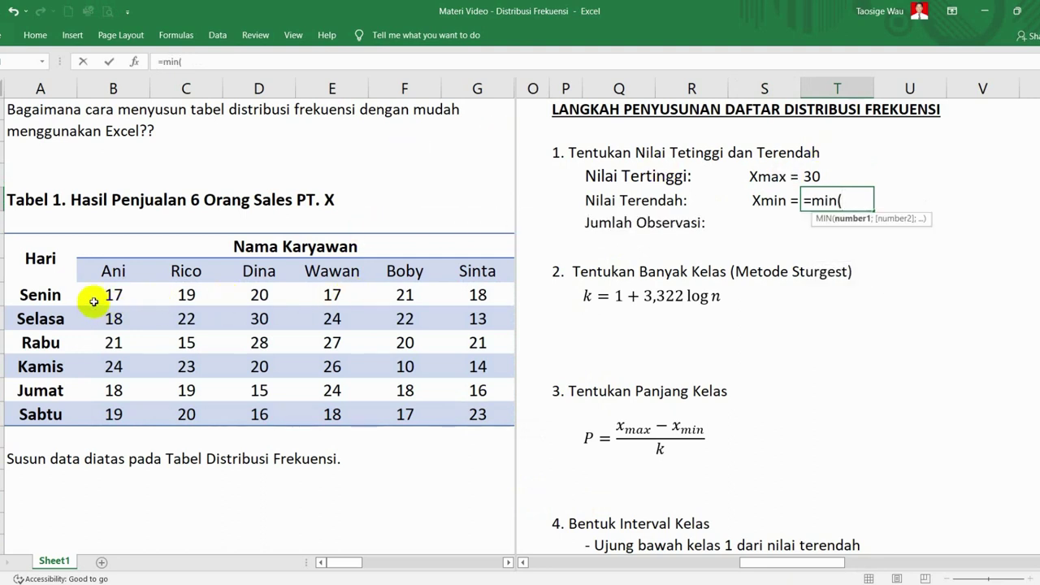
{"action": "mouse_move", "coordinate": [94, 302]}
{"action": "left_mouse_down"}
{"action": "mouse_move", "coordinate": [404, 367]}
{"action": "mouse_move", "coordinate": [471, 413]}
{"action": "left_mouse_up"}
{"action": "type", "text": ")"}
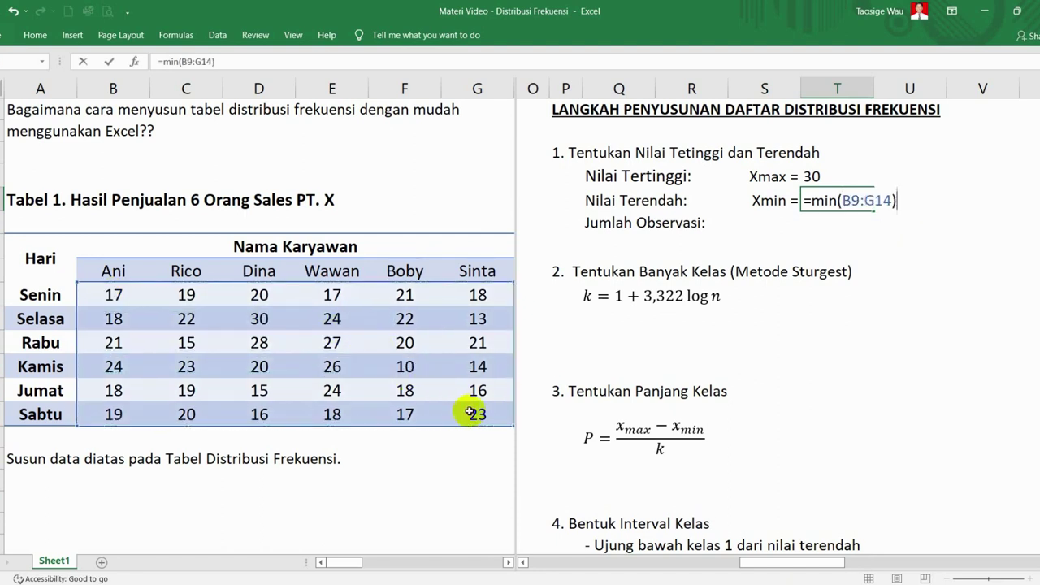
{"action": "key", "text": "Return"}
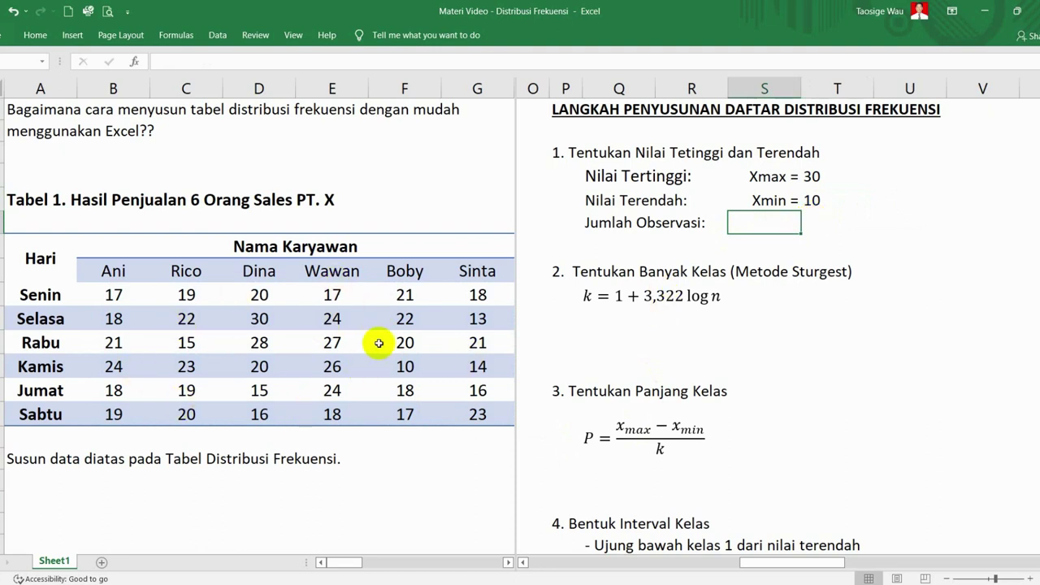
Step: Enter the label 'n =' with the observation count 36 beside Jumlah Observasi
{"action": "type", "text": "n ="}
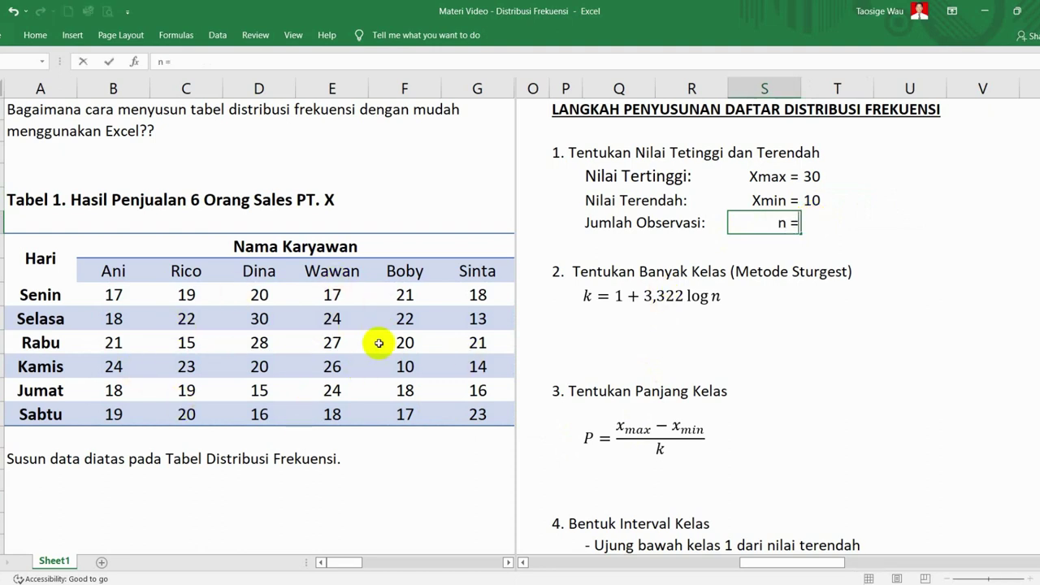
{"action": "key", "text": "Tab"}
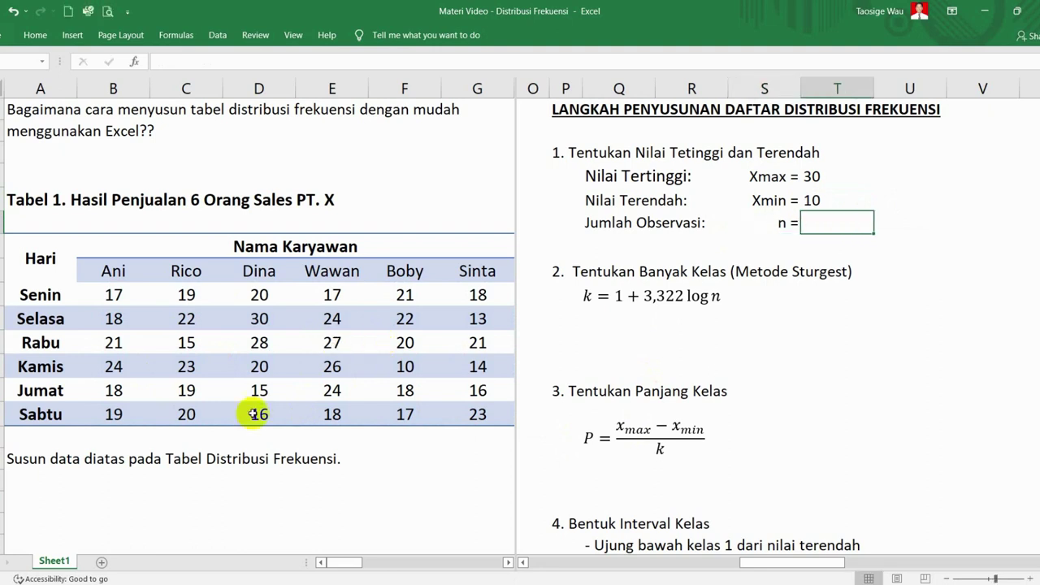
{"action": "type", "text": "36"}
{"action": "key", "text": "Return"}
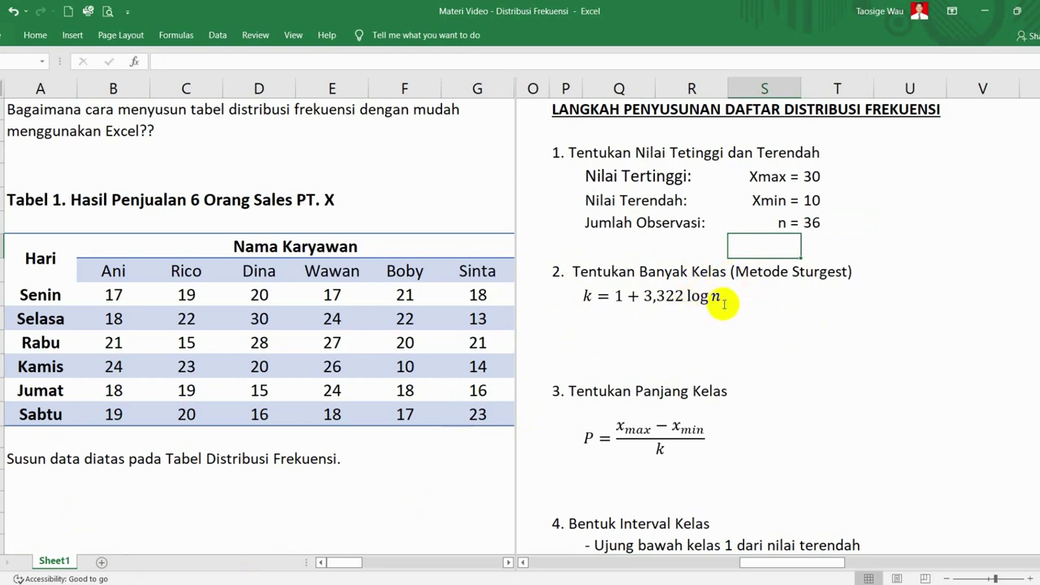
Step: Label 'k =' and enter =1+(3.322*LOG(n)) using the count 36, giving 6.1700
{"action": "left_click", "coordinate": [611, 331]}
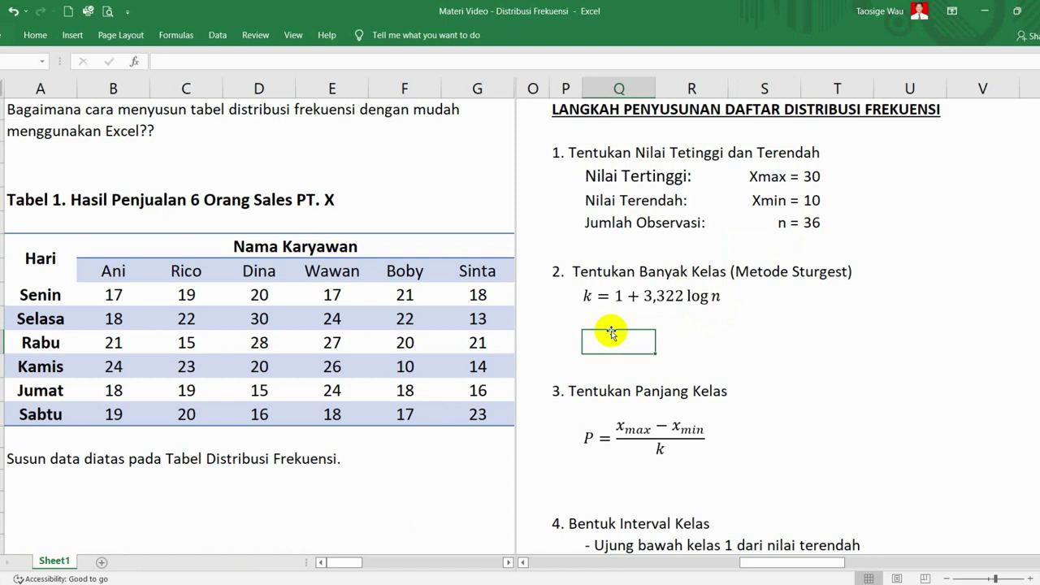
{"action": "type", "text": "k ="}
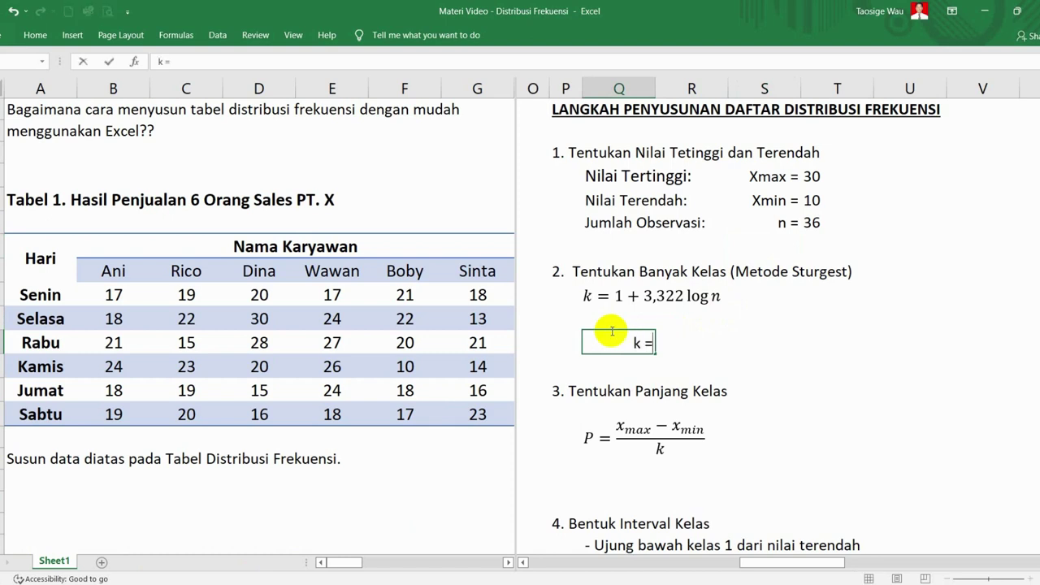
{"action": "key", "text": "Tab"}
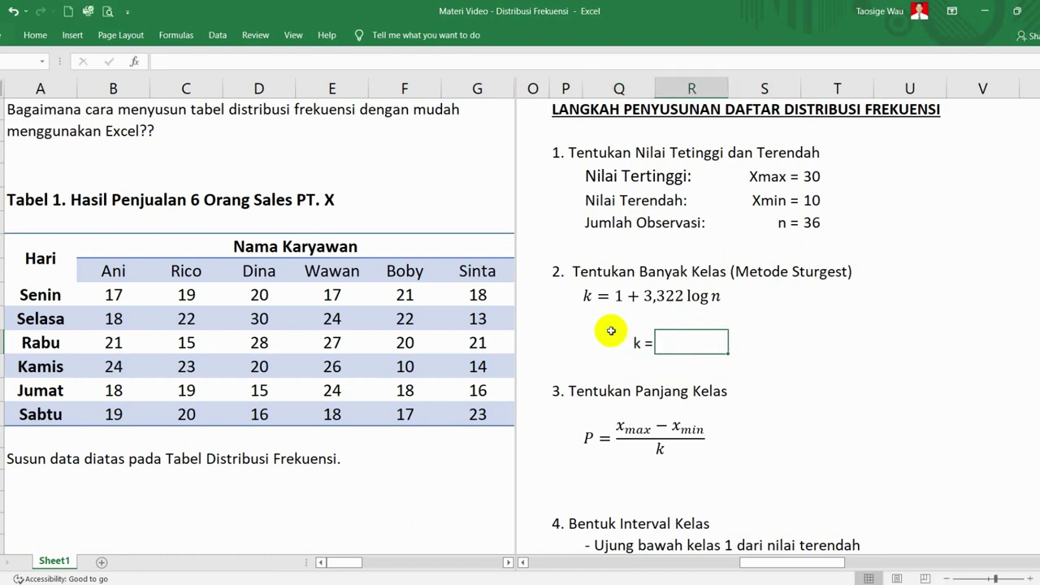
{"action": "type", "text": "="}
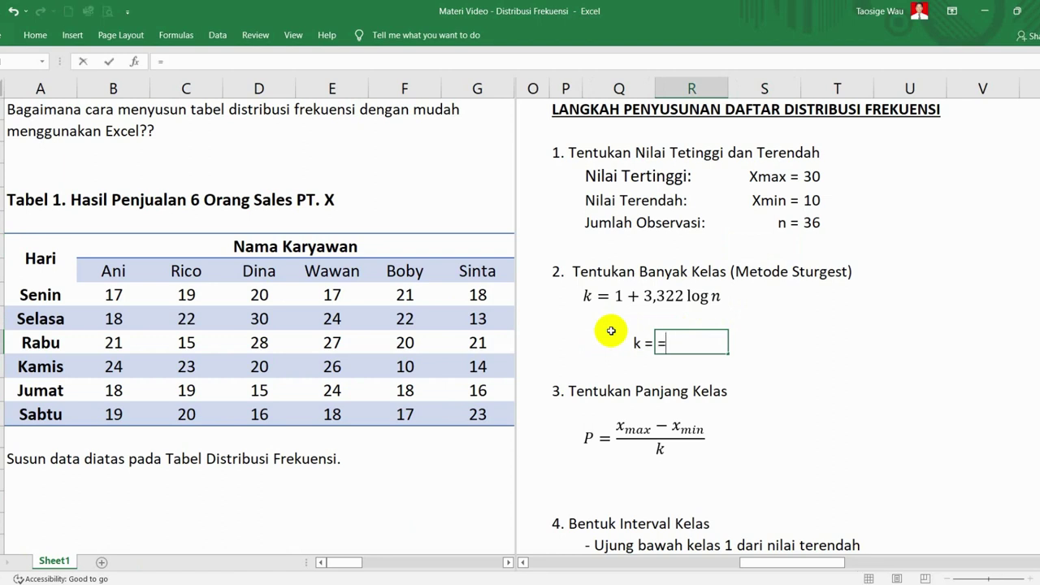
{"action": "type", "text": "1"}
{"action": "type", "text": "+("}
{"action": "type", "text": "3.322"}
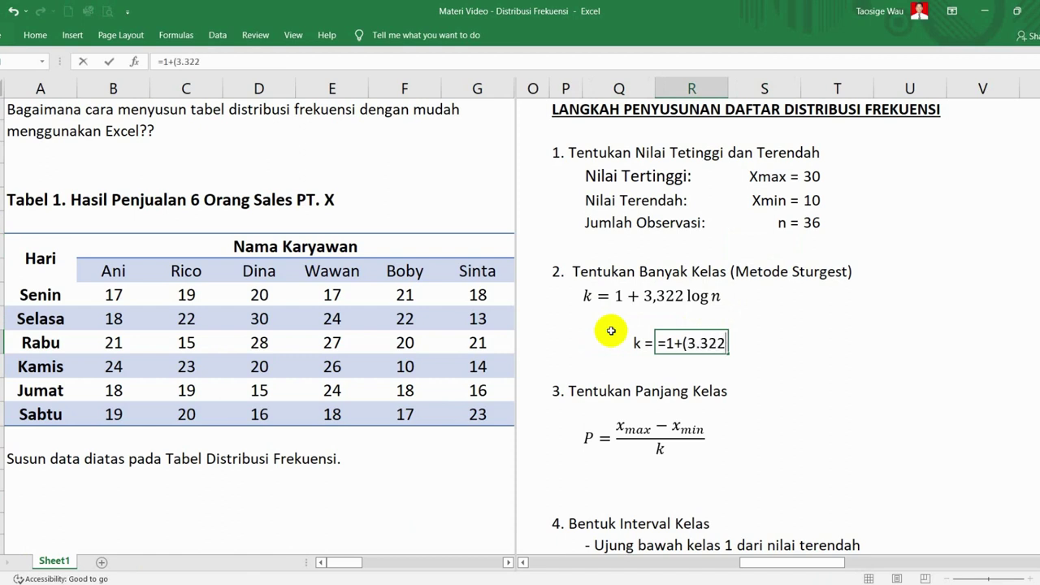
{"action": "type", "text": "*"}
{"action": "type", "text": "log"}
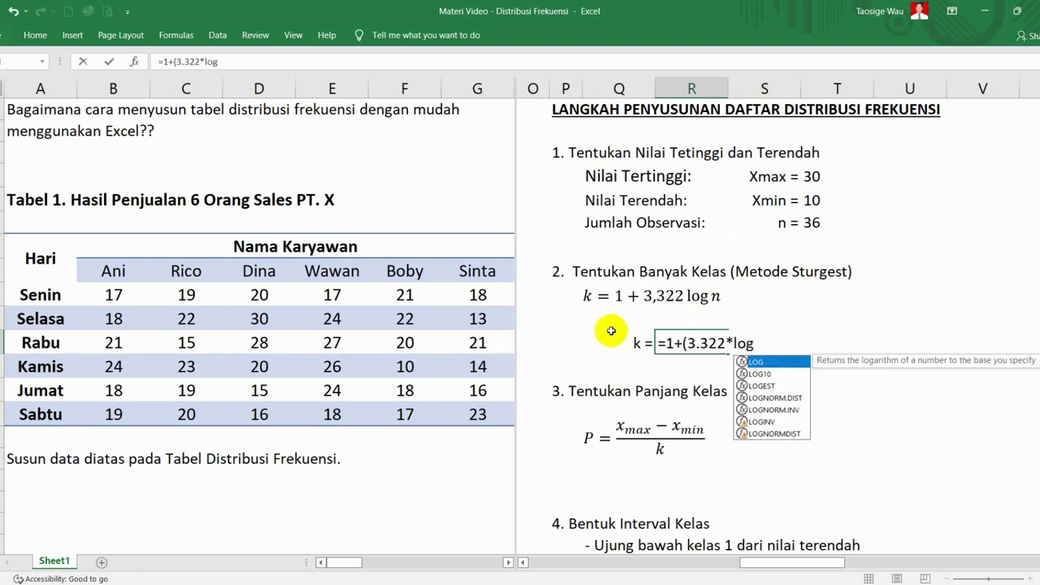
{"action": "key", "text": "Tab"}
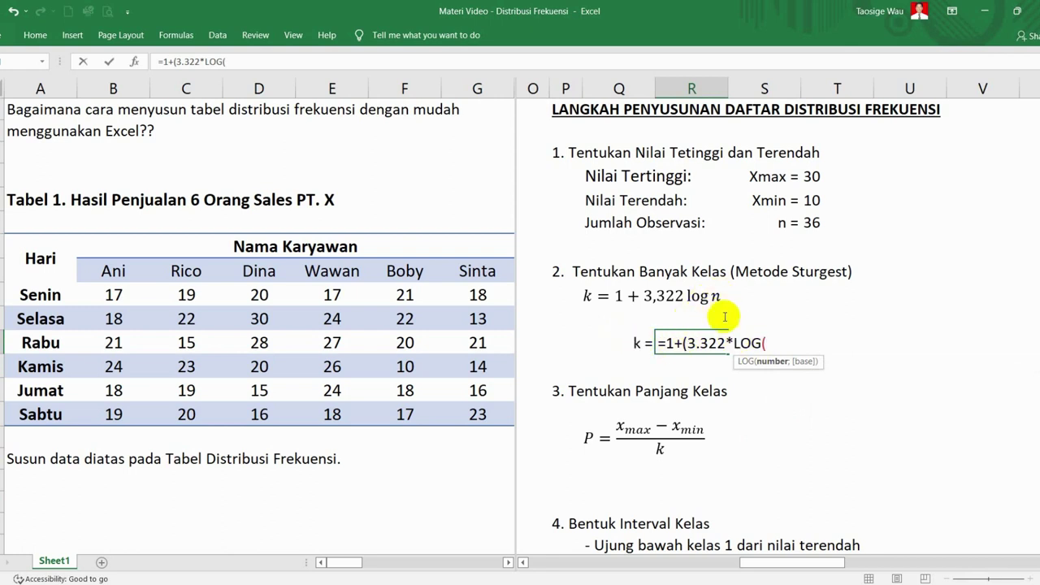
{"action": "left_click", "coordinate": [813, 223]}
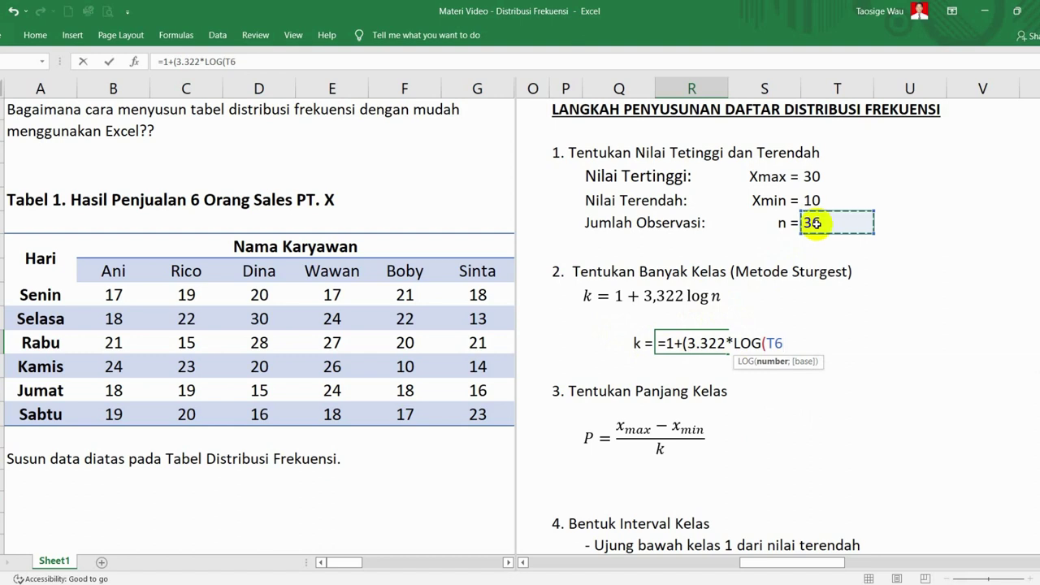
{"action": "type", "text": ")"}
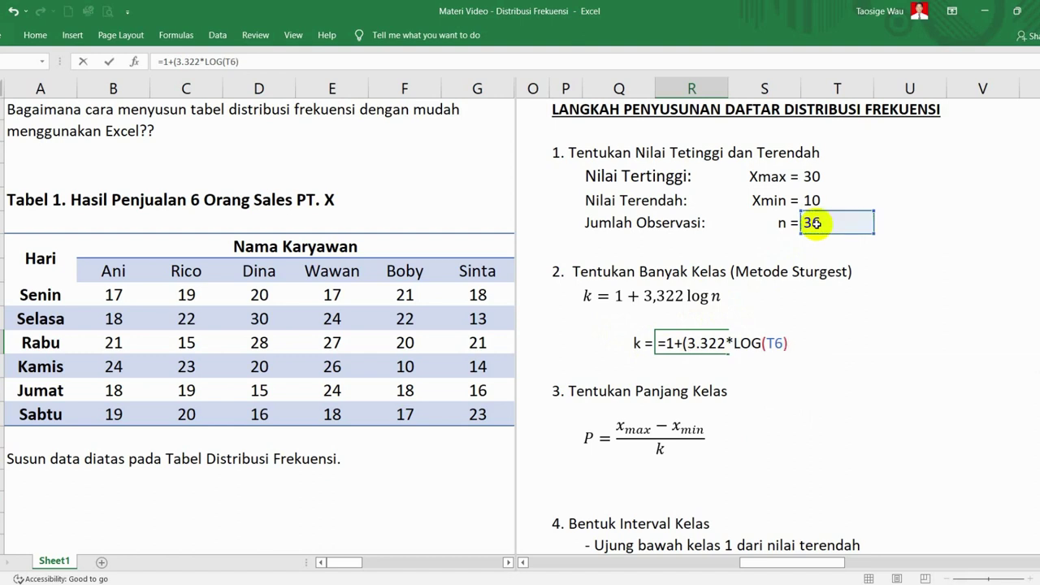
{"action": "type", "text": ")"}
{"action": "key", "text": "Return"}
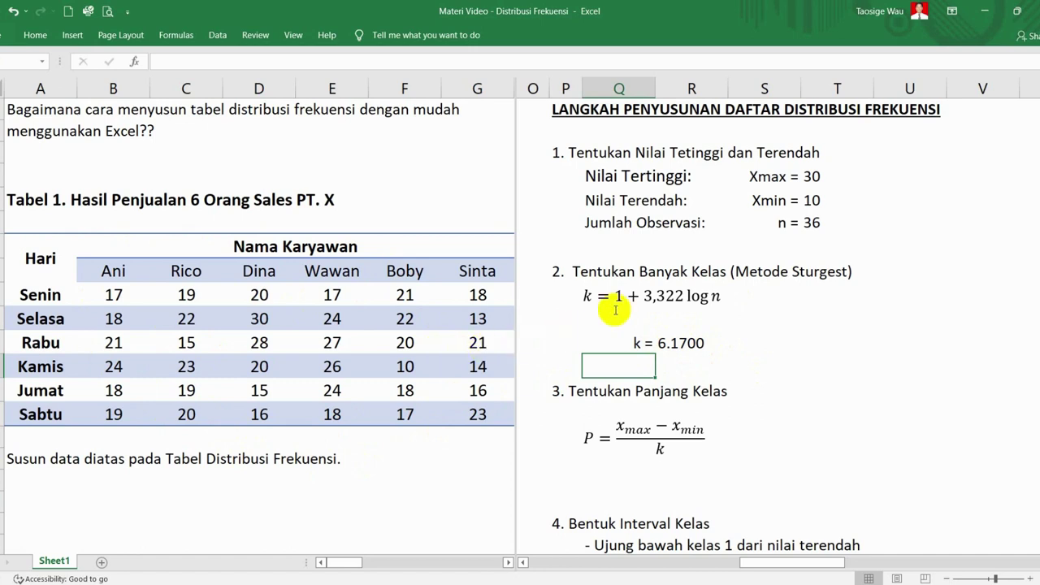
Step: Write 'k = 7' beside the Sturges result as the rounded class count
{"action": "left_click", "coordinate": [636, 346]}
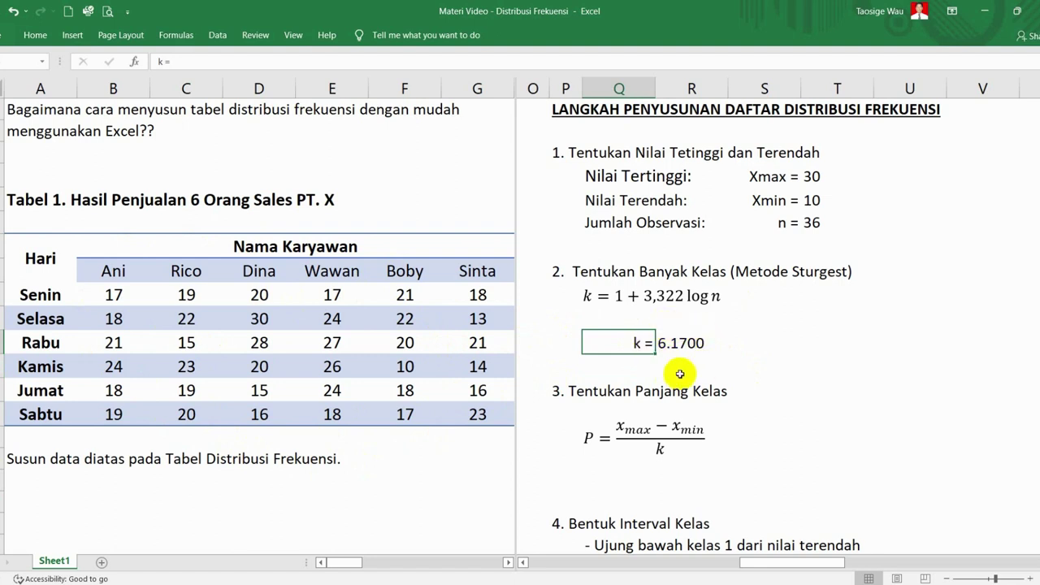
{"action": "left_click", "coordinate": [757, 345]}
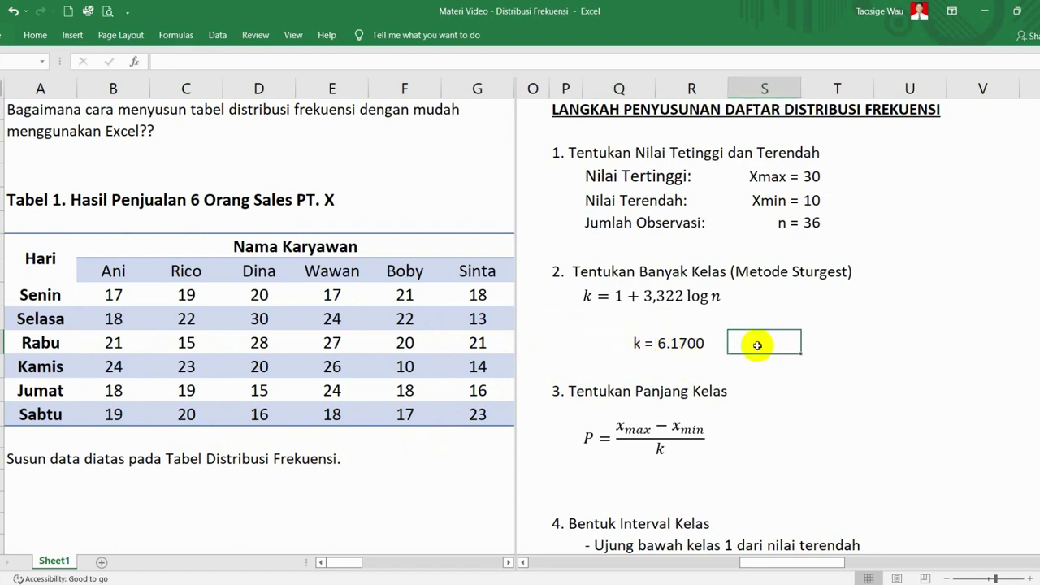
{"action": "type", "text": "k ="}
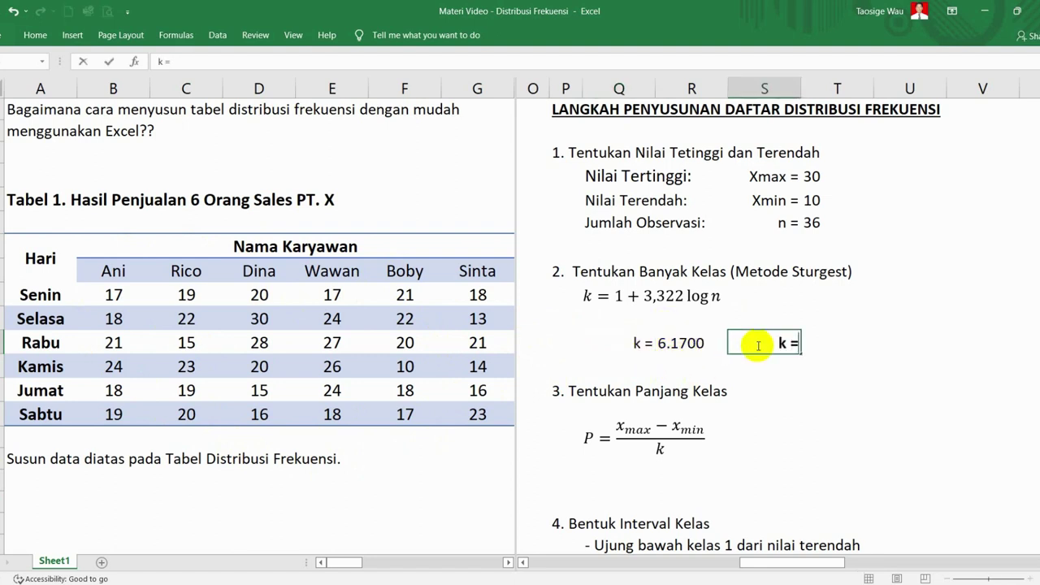
{"action": "type", "text": "  7"}
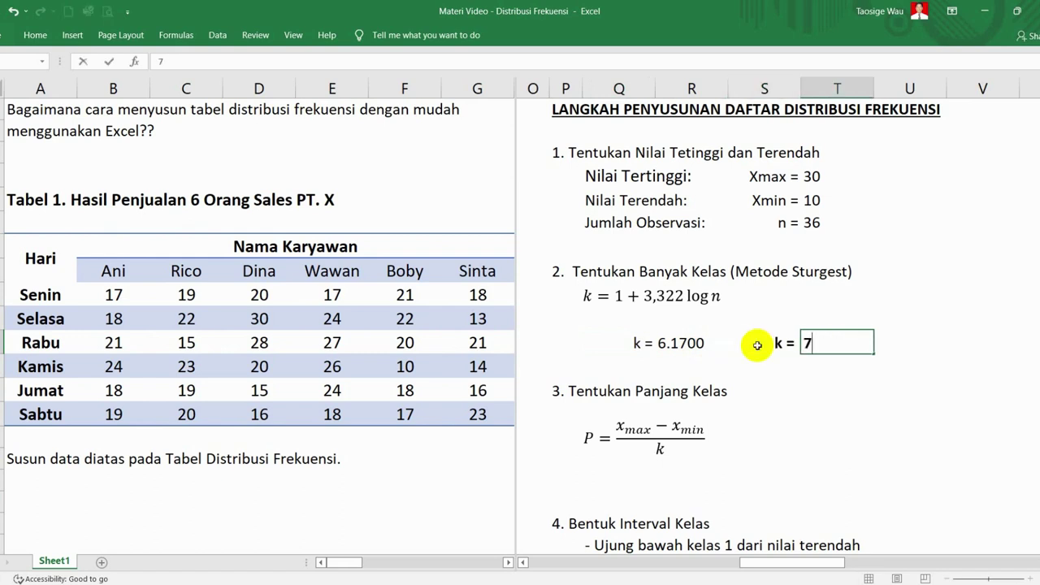
{"action": "key", "text": "Return"}
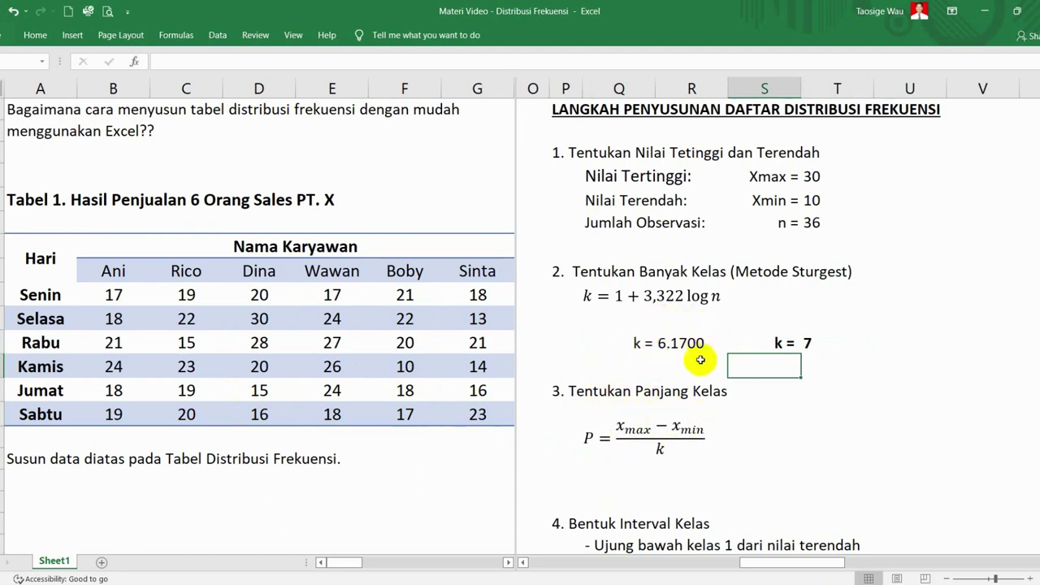
Step: Label 'P =' and enter =(Xmax-Xmin)/k, giving class length 3.2415
{"action": "left_click", "coordinate": [612, 488]}
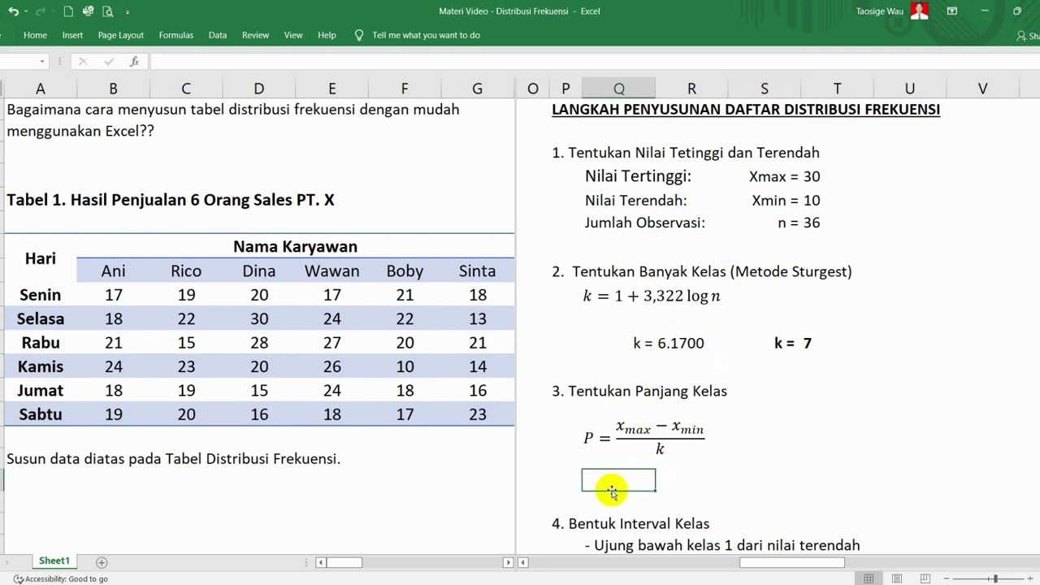
{"action": "type", "text": "P"}
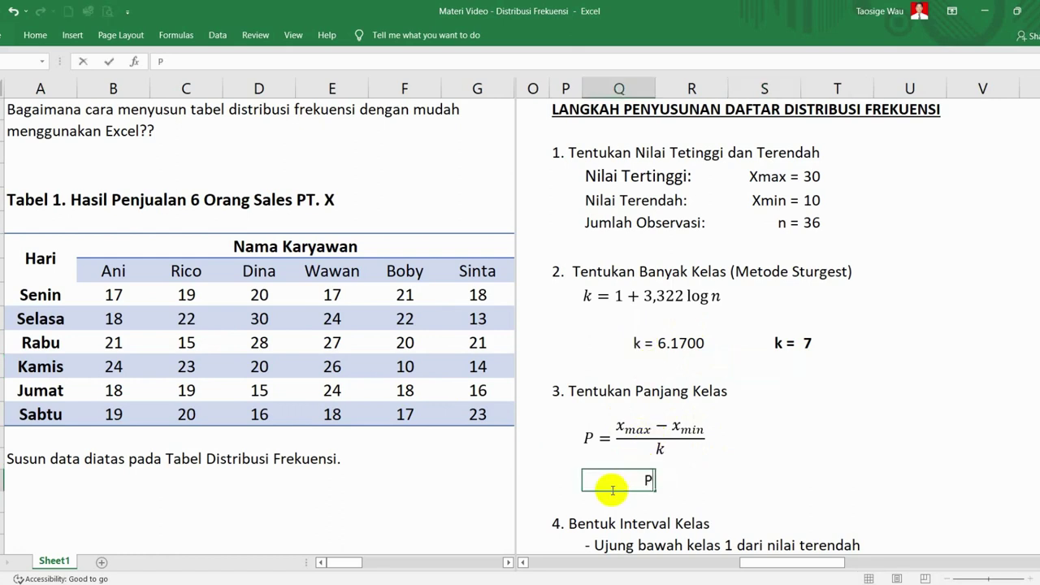
{"action": "type", "text": " ="}
{"action": "key", "text": "Tab"}
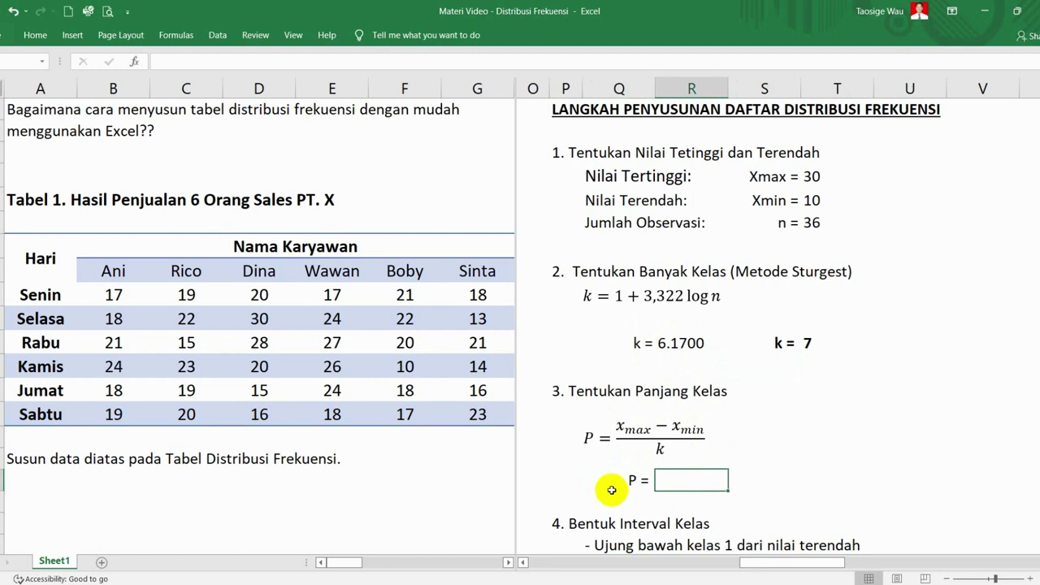
{"action": "type", "text": "="}
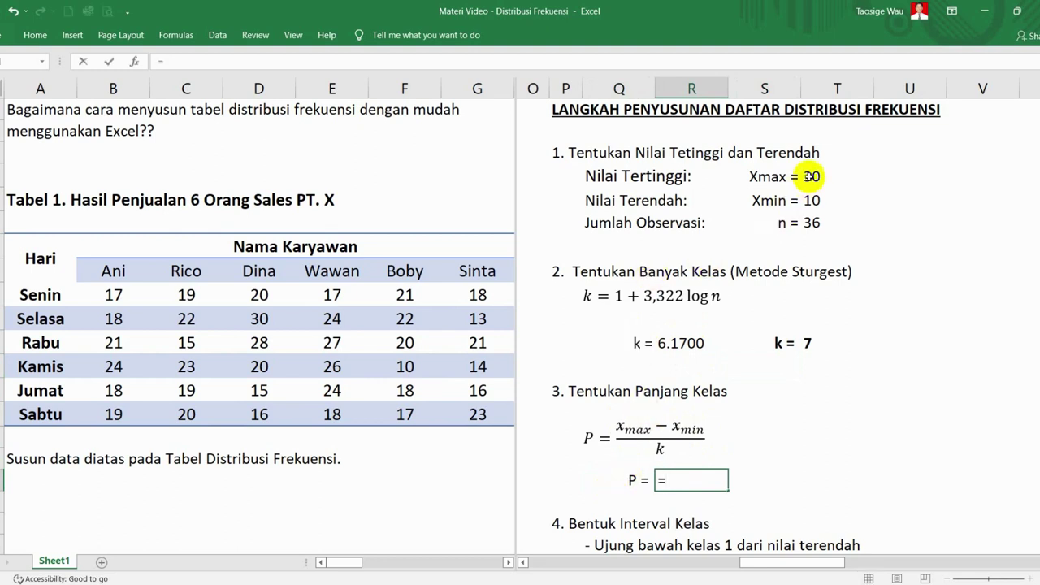
{"action": "left_click", "coordinate": [811, 177]}
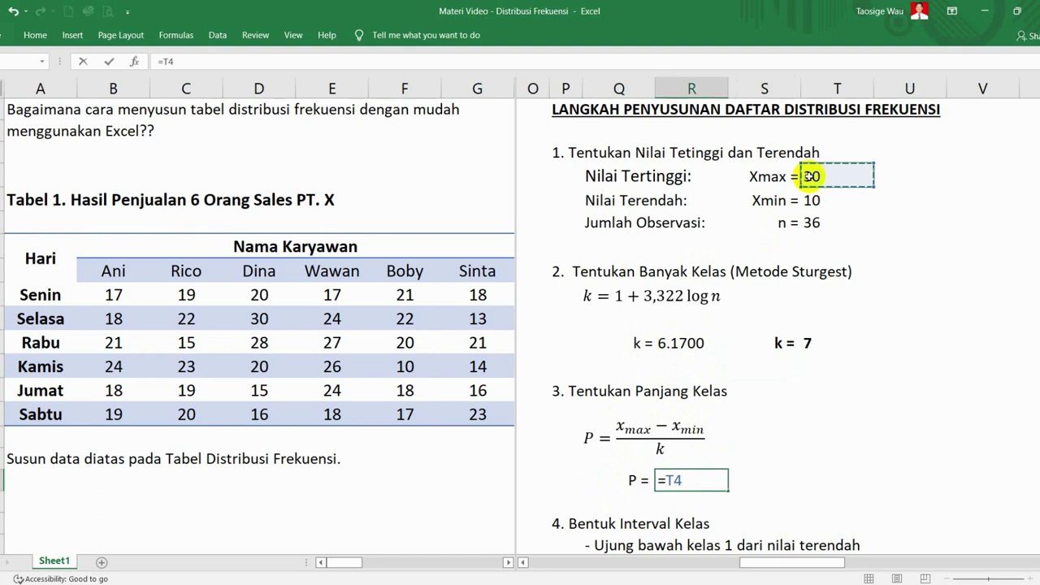
{"action": "type", "text": "-"}
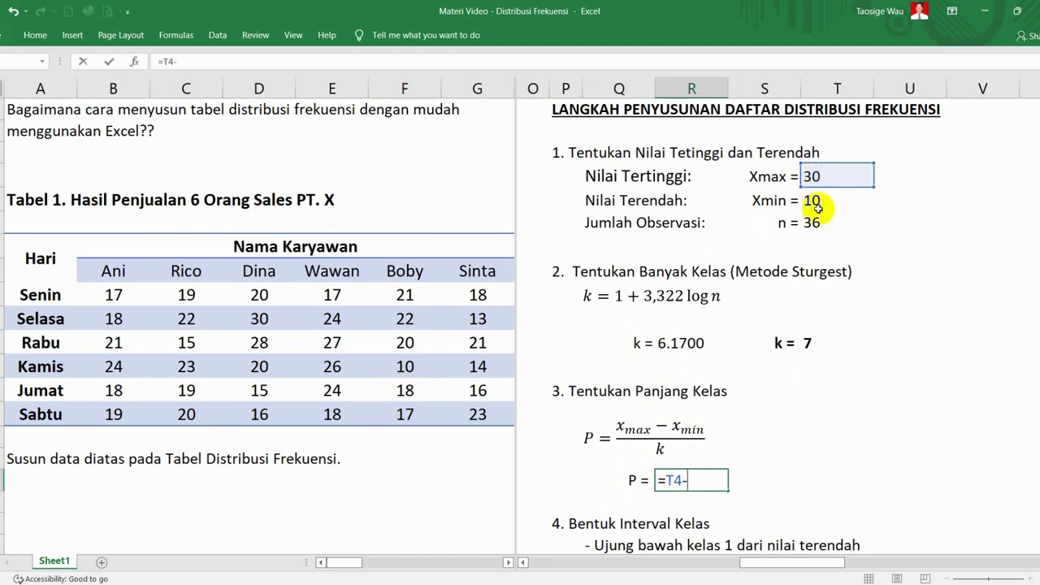
{"action": "left_click", "coordinate": [814, 200]}
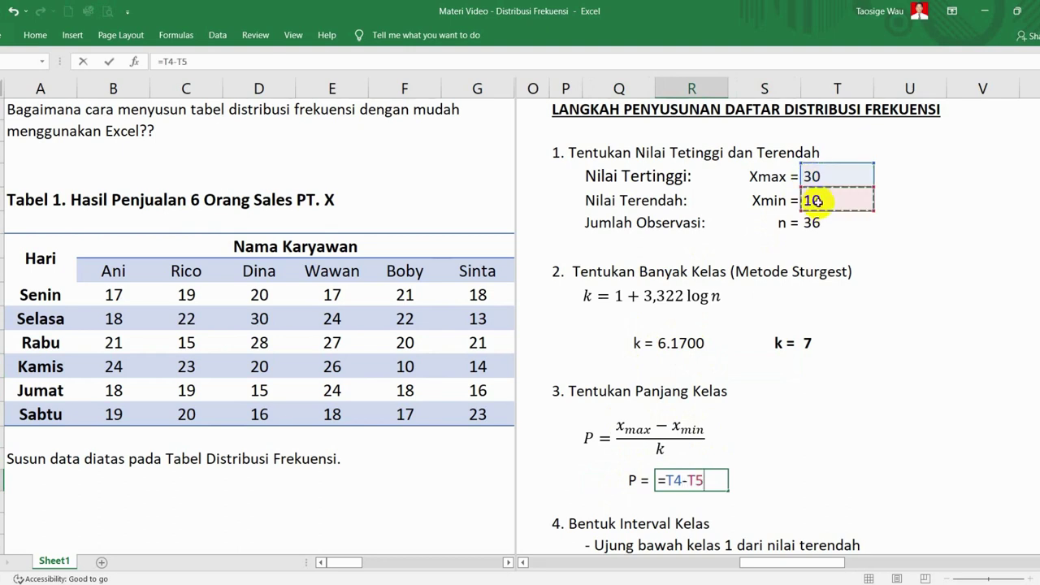
{"action": "left_click", "coordinate": [664, 480]}
{"action": "type", "text": "("}
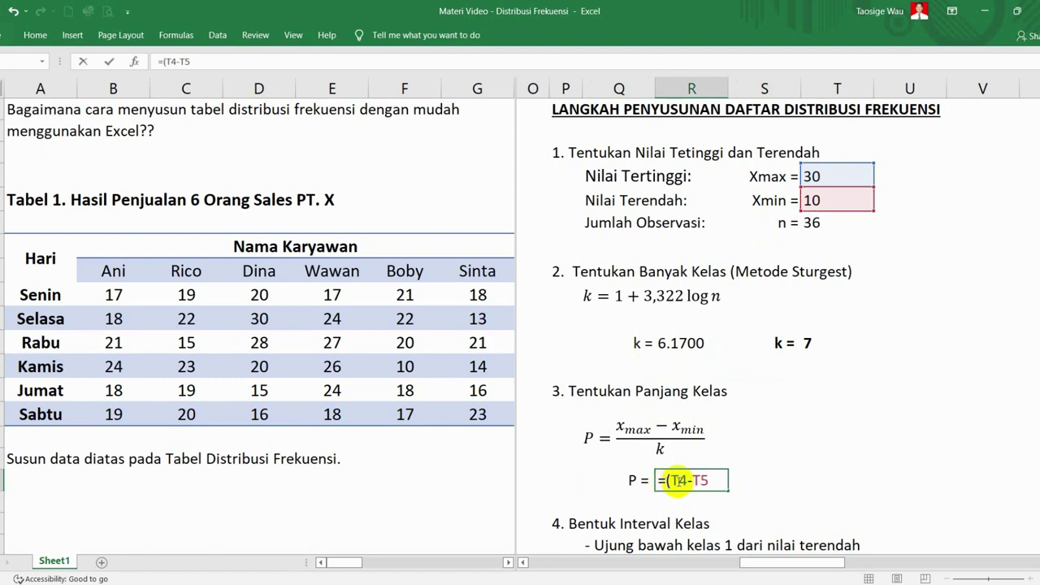
{"action": "left_click", "coordinate": [712, 480]}
{"action": "type", "text": ")/"}
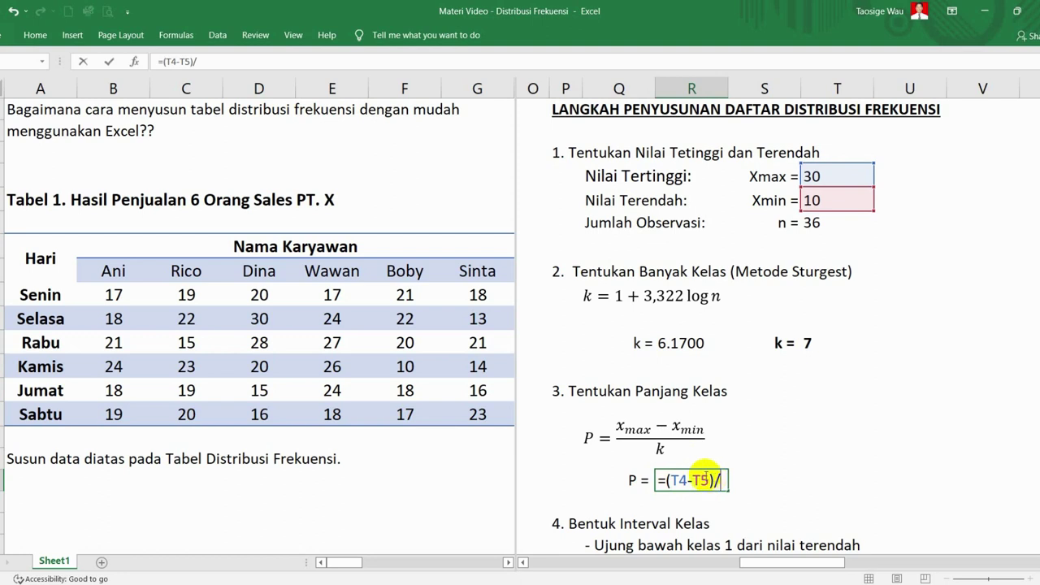
{"action": "left_click", "coordinate": [664, 346]}
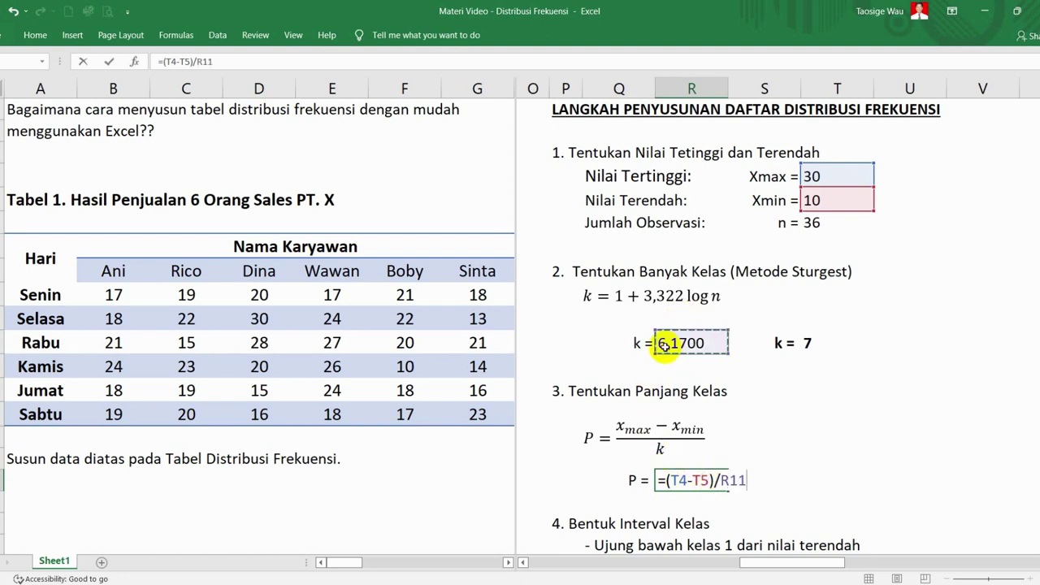
{"action": "key", "text": "Return"}
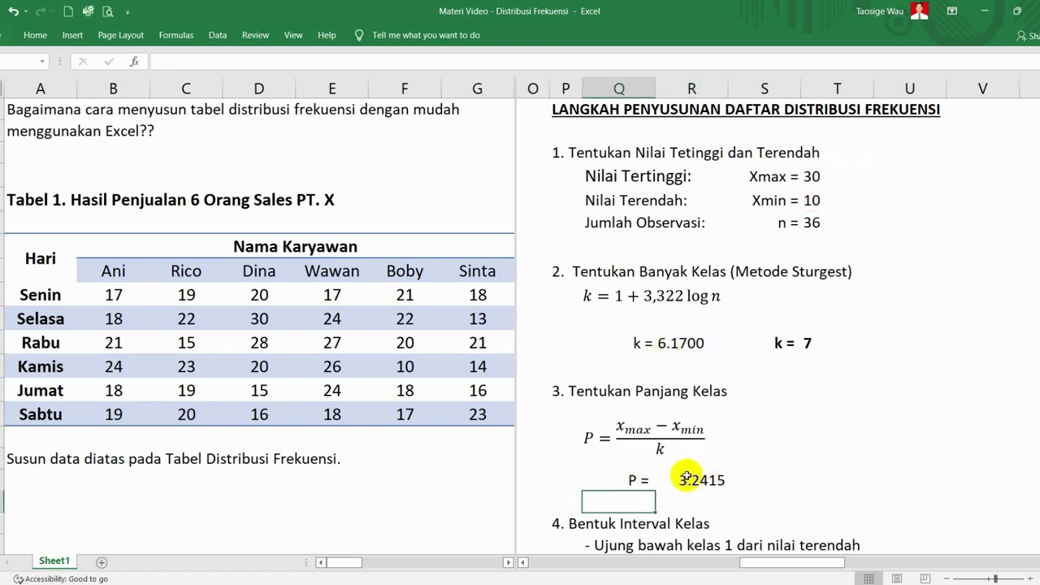
Step: Add 'k =' with the rounded value 3 beside the class length
{"action": "left_click", "coordinate": [698, 480]}
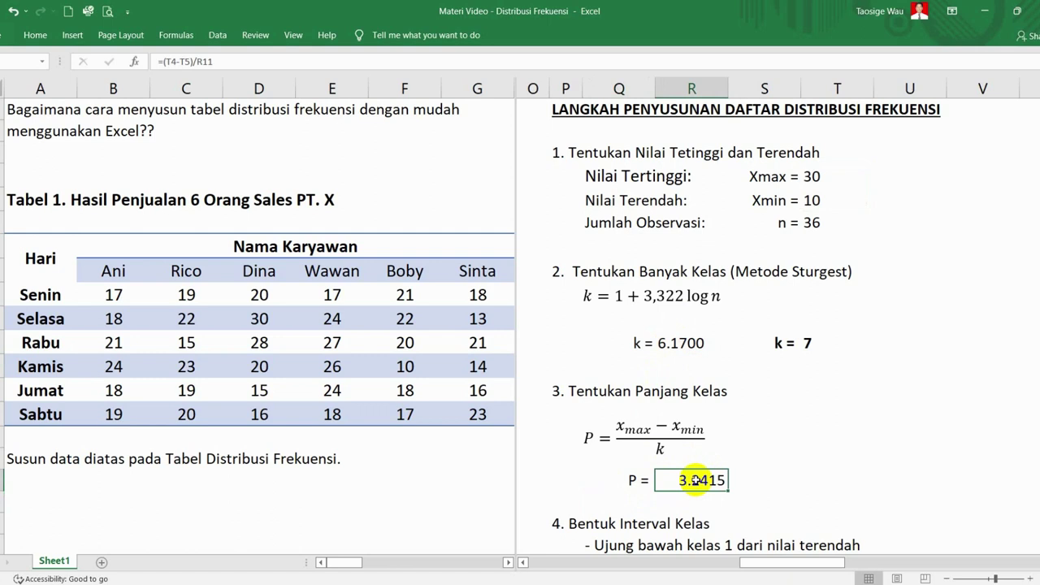
{"action": "key", "text": "Right"}
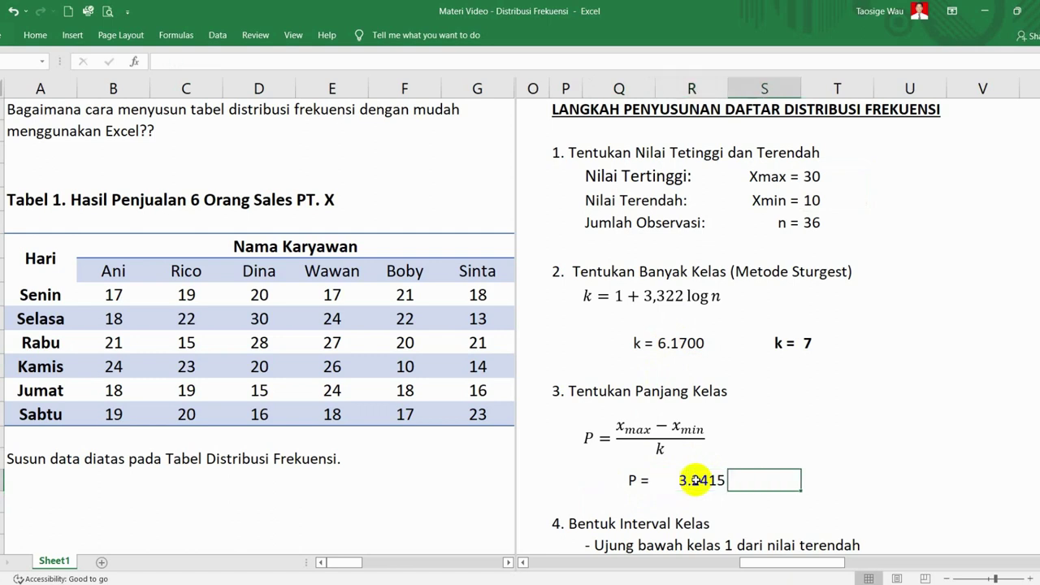
{"action": "type", "text": "k"}
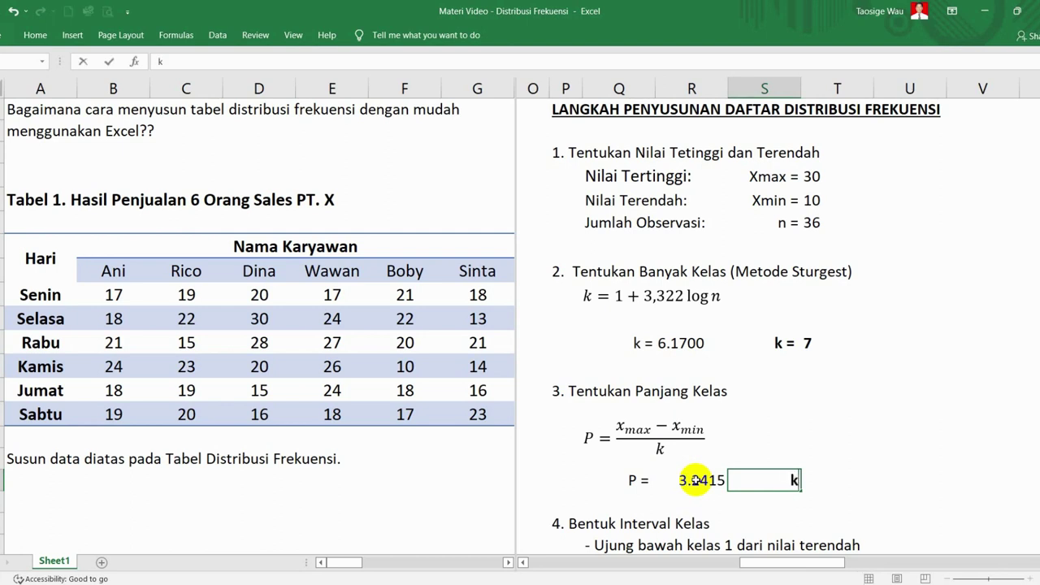
{"action": "type", "text": " ="}
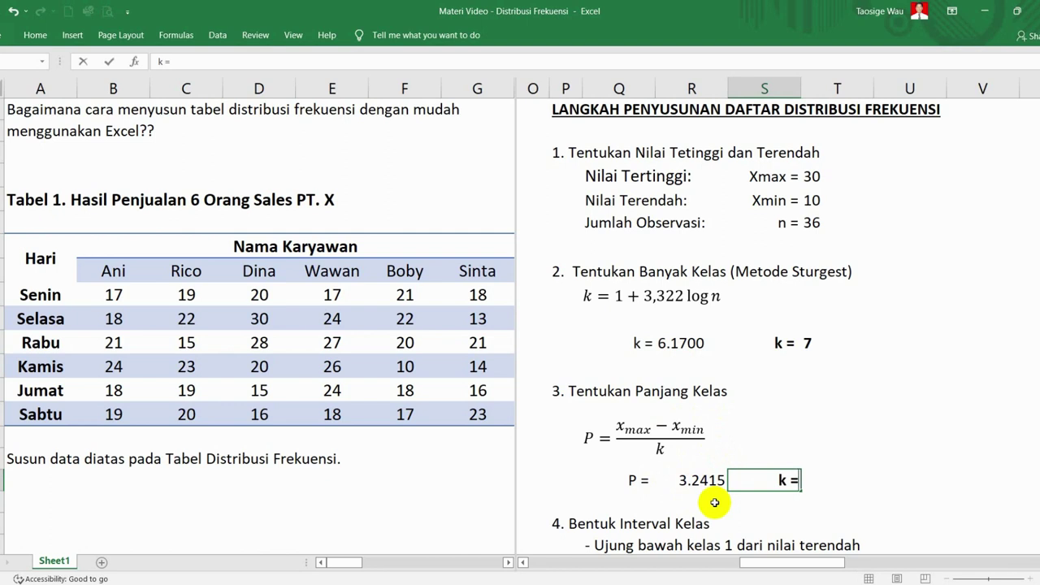
{"action": "key", "text": "Tab"}
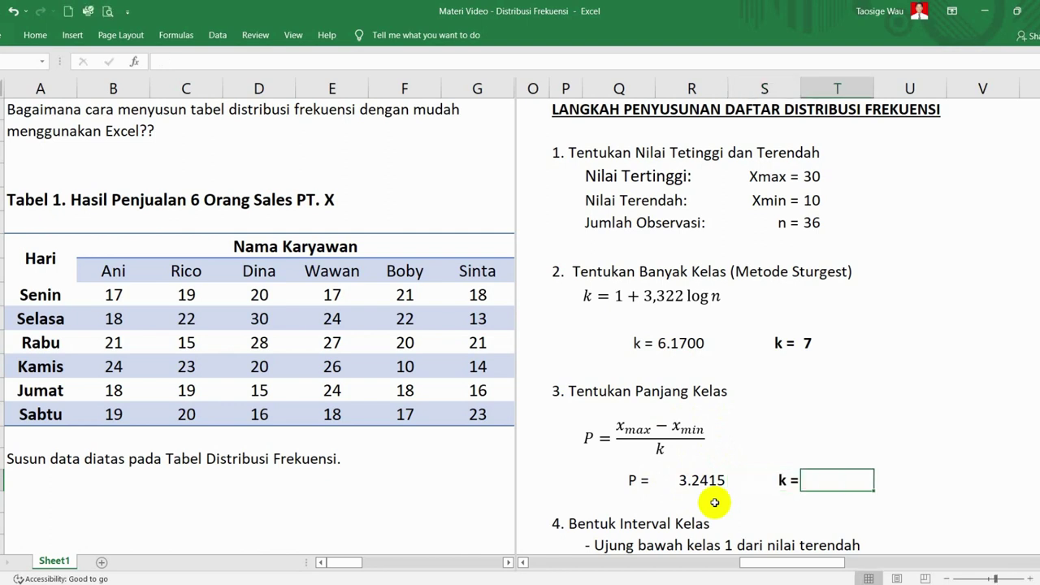
{"action": "type", "text": "3"}
{"action": "key", "text": "Return"}
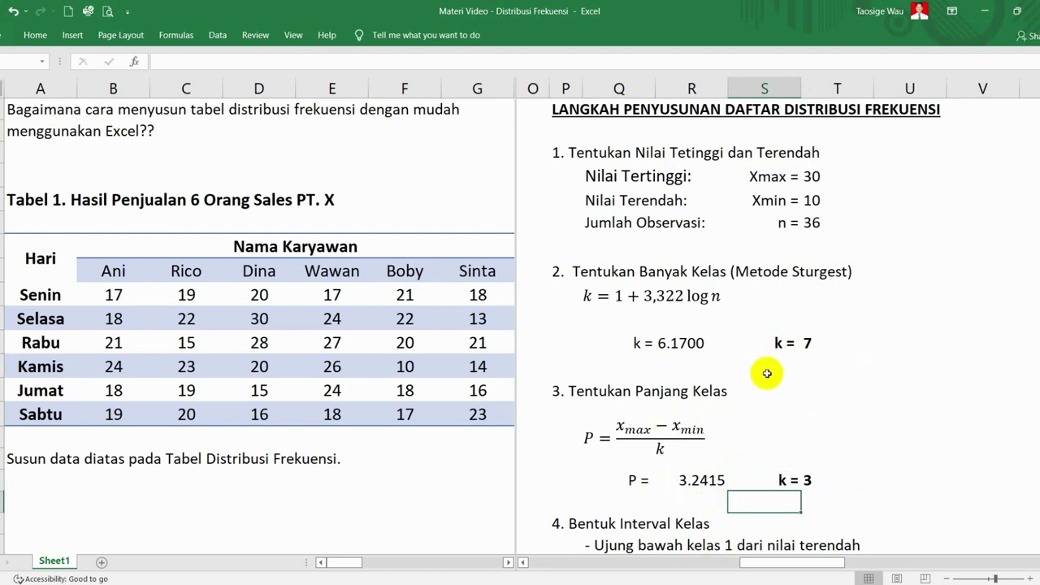
{"action": "scroll", "coordinate": [767, 374], "scroll_direction": "down", "scroll_amount": 3}
{"action": "scroll", "coordinate": [767, 374], "scroll_direction": "down", "scroll_amount": 1}
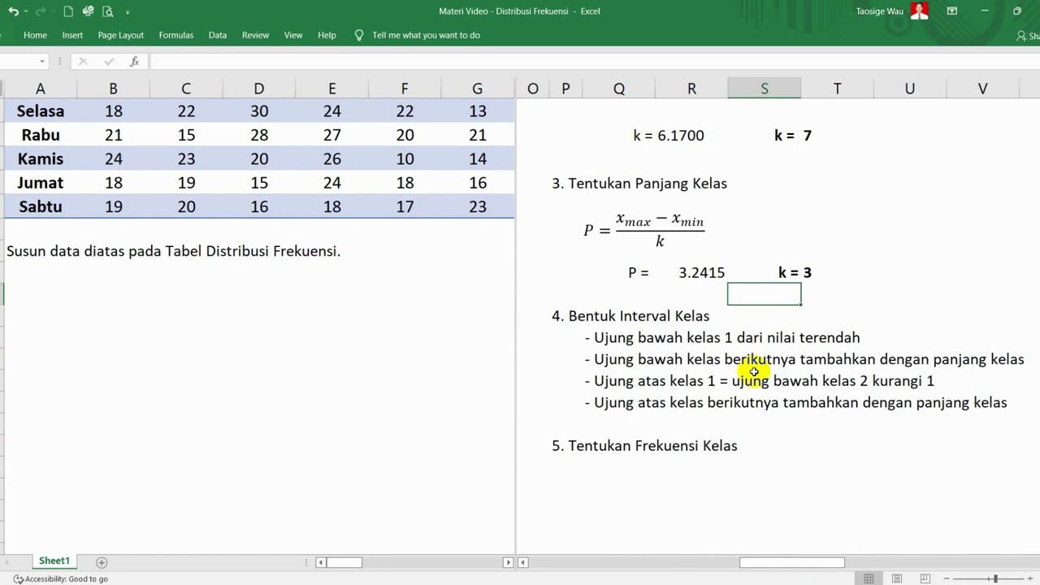
{"action": "scroll", "coordinate": [929, 378], "scroll_direction": "right", "scroll_amount": 3}
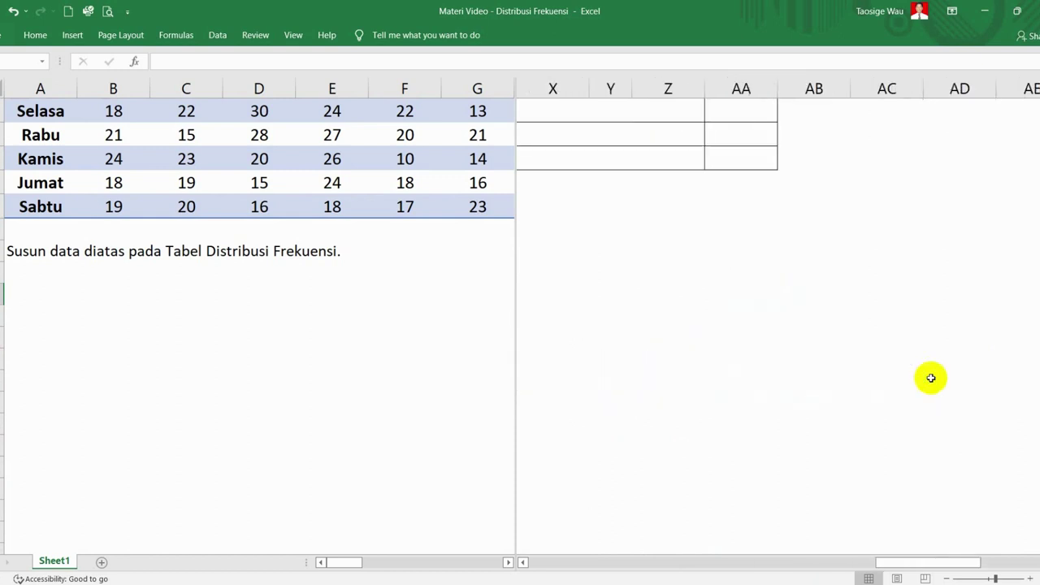
{"action": "scroll", "coordinate": [930, 377], "scroll_direction": "left", "scroll_amount": 3}
{"action": "scroll", "coordinate": [931, 378], "scroll_direction": "up", "scroll_amount": 3}
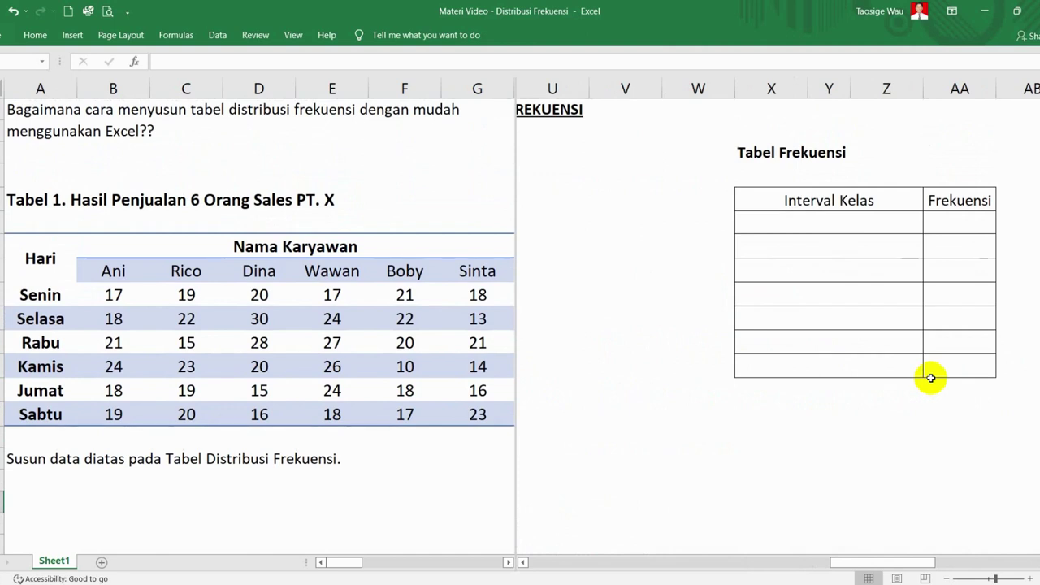
{"action": "left_click", "coordinate": [766, 226]}
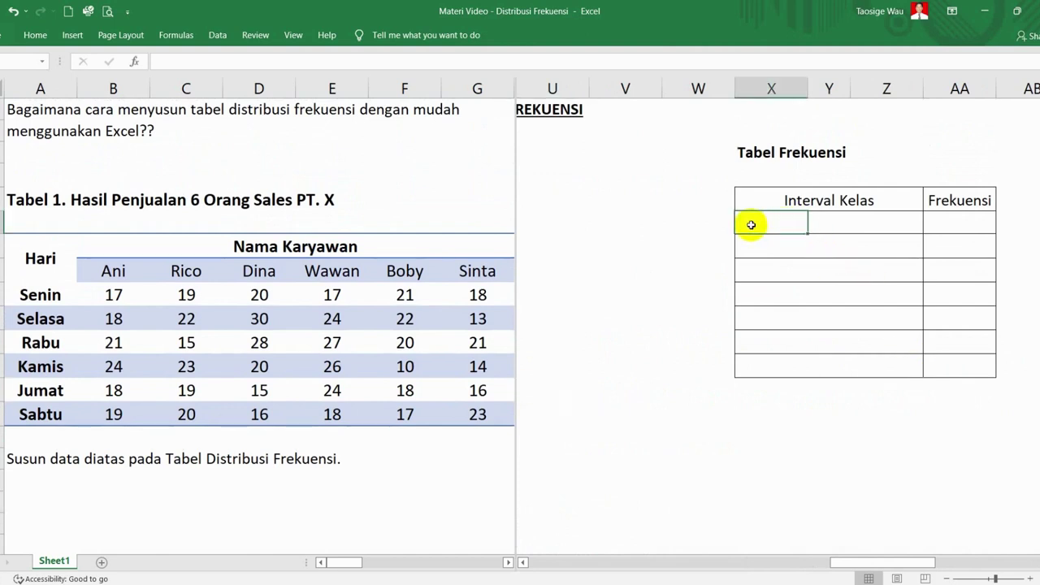
{"action": "key", "text": "Down"}
{"action": "key", "text": "Down"}
{"action": "key", "text": "Down"}
{"action": "left_click", "coordinate": [765, 222]}
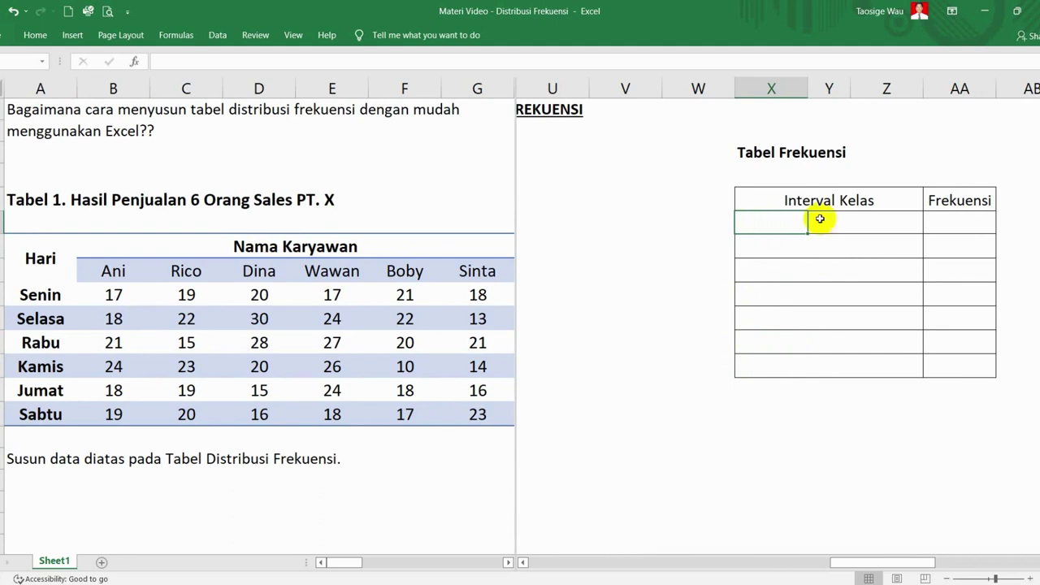
{"action": "left_click", "coordinate": [883, 223]}
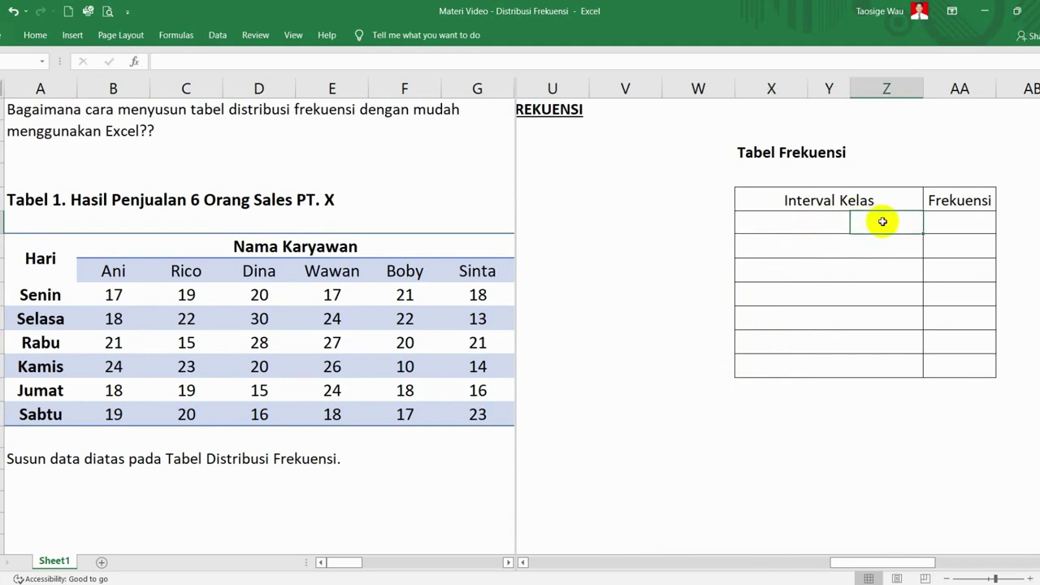
{"action": "left_click", "coordinate": [768, 223]}
{"action": "key", "text": "Left"}
{"action": "key", "text": "Left"}
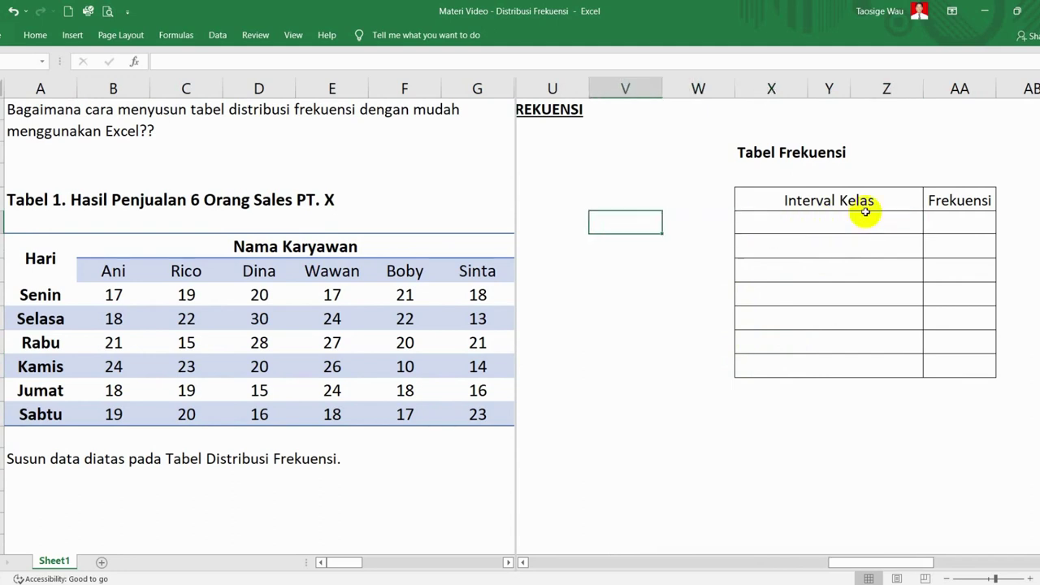
{"action": "scroll", "coordinate": [864, 209], "scroll_direction": "left", "scroll_amount": 3}
{"action": "scroll", "coordinate": [865, 212], "scroll_direction": "left", "scroll_amount": 2}
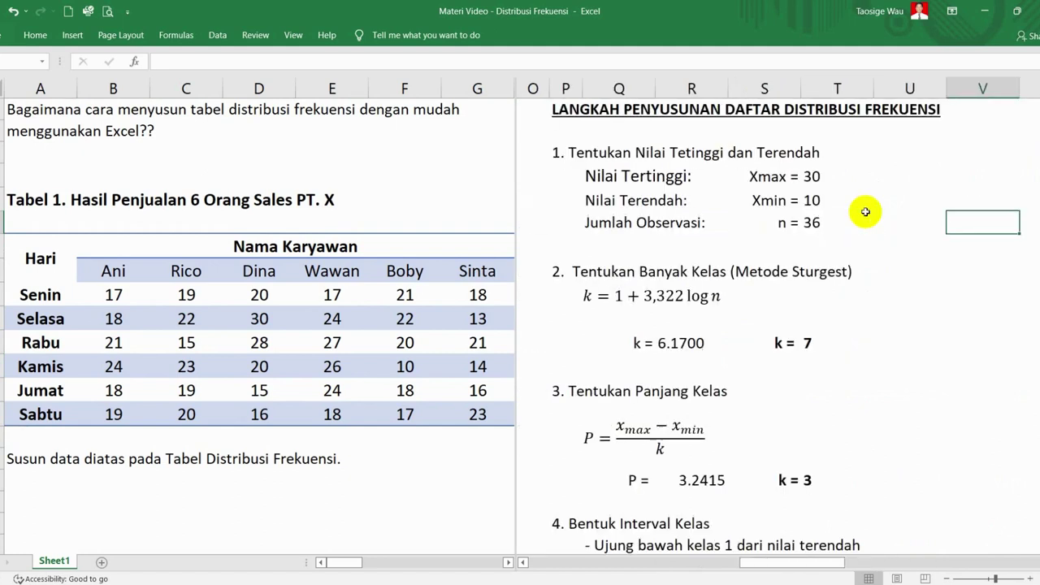
{"action": "scroll", "coordinate": [866, 212], "scroll_direction": "down", "scroll_amount": 4}
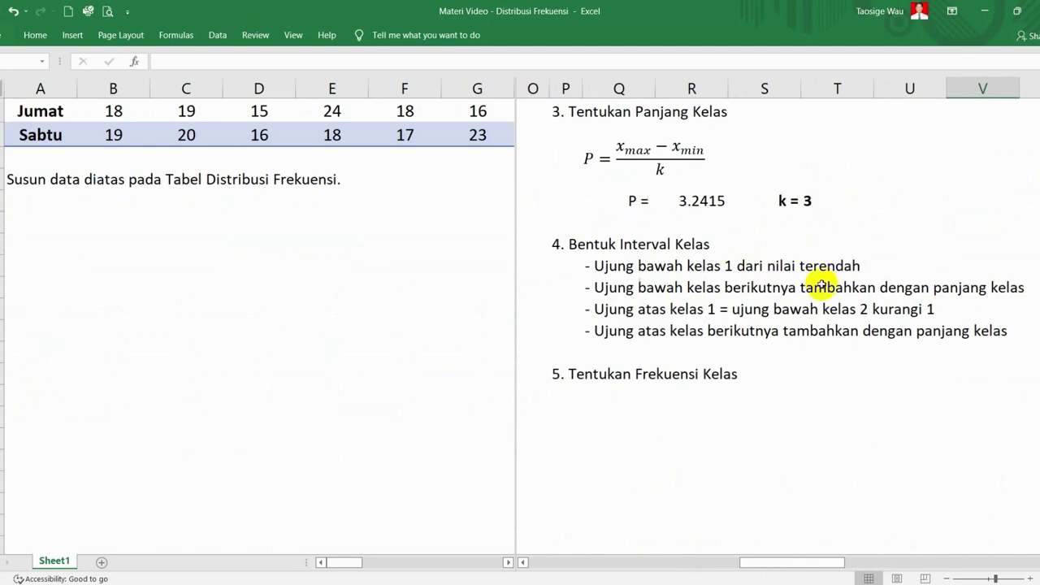
{"action": "scroll", "coordinate": [820, 275], "scroll_direction": "up", "scroll_amount": 2}
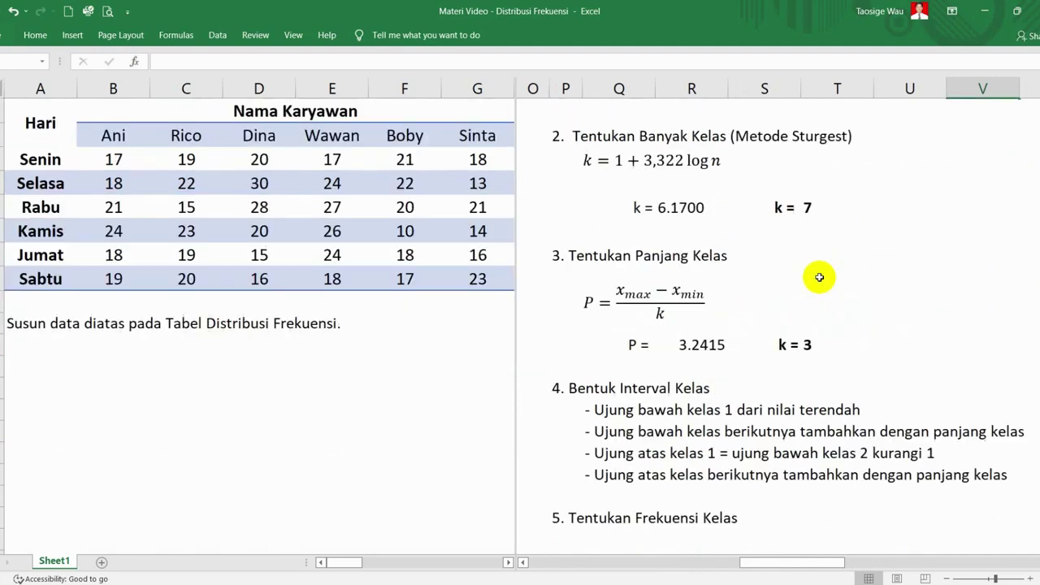
{"action": "scroll", "coordinate": [819, 277], "scroll_direction": "up", "scroll_amount": 2}
{"action": "scroll", "coordinate": [819, 277], "scroll_direction": "up", "scroll_amount": 1}
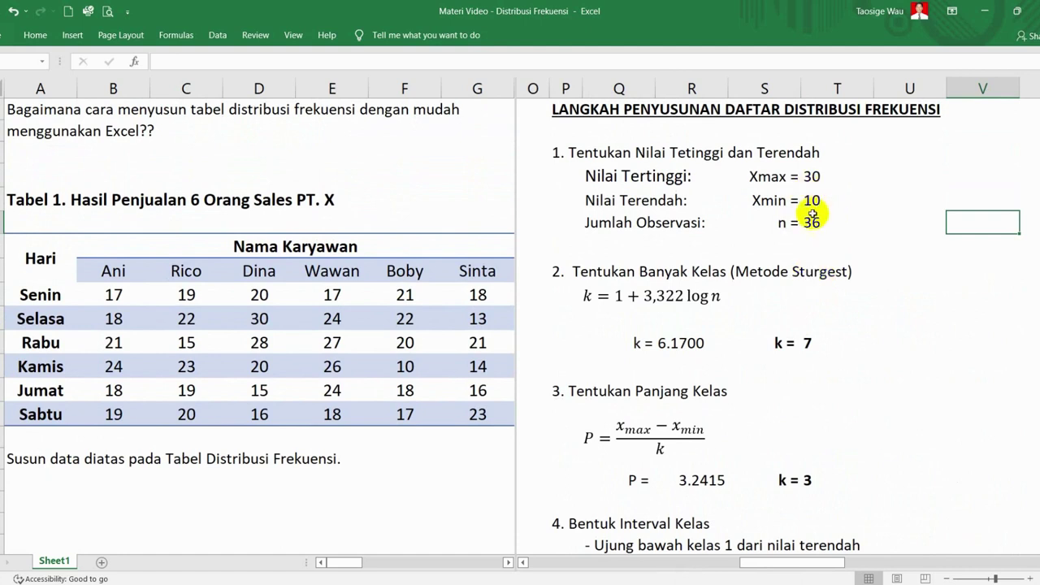
{"action": "scroll", "coordinate": [846, 229], "scroll_direction": "right", "scroll_amount": 2}
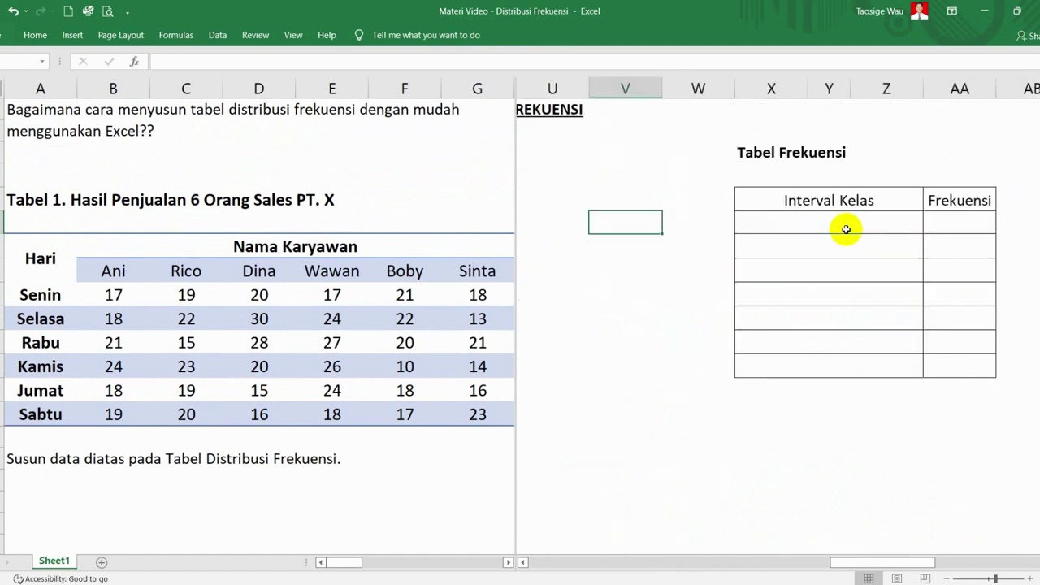
{"action": "left_click", "coordinate": [760, 224]}
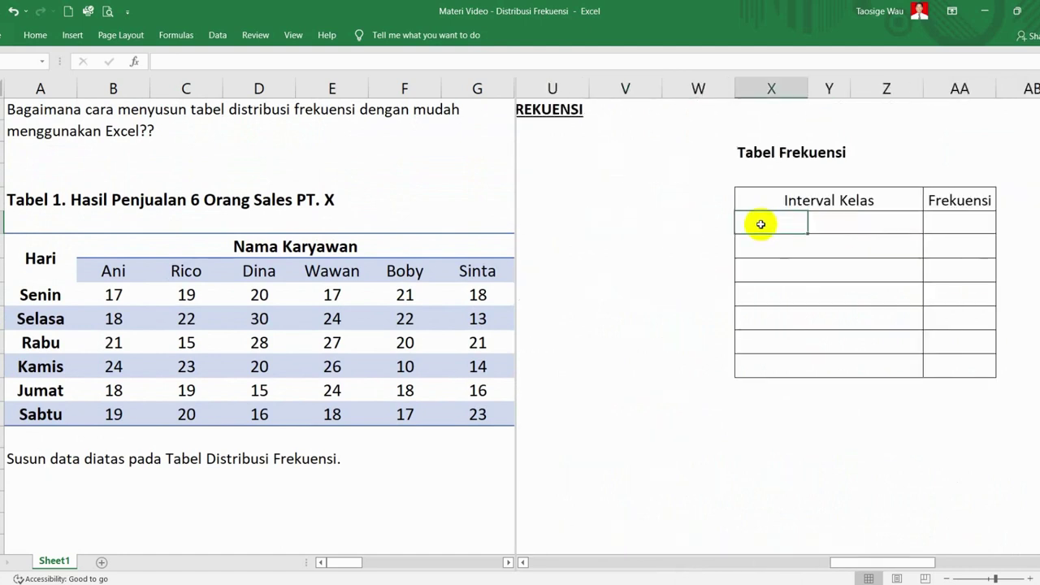
Step: Set the first Interval Kelas cell to reference the Xmin cell T5, showing 10
{"action": "type", "text": "="}
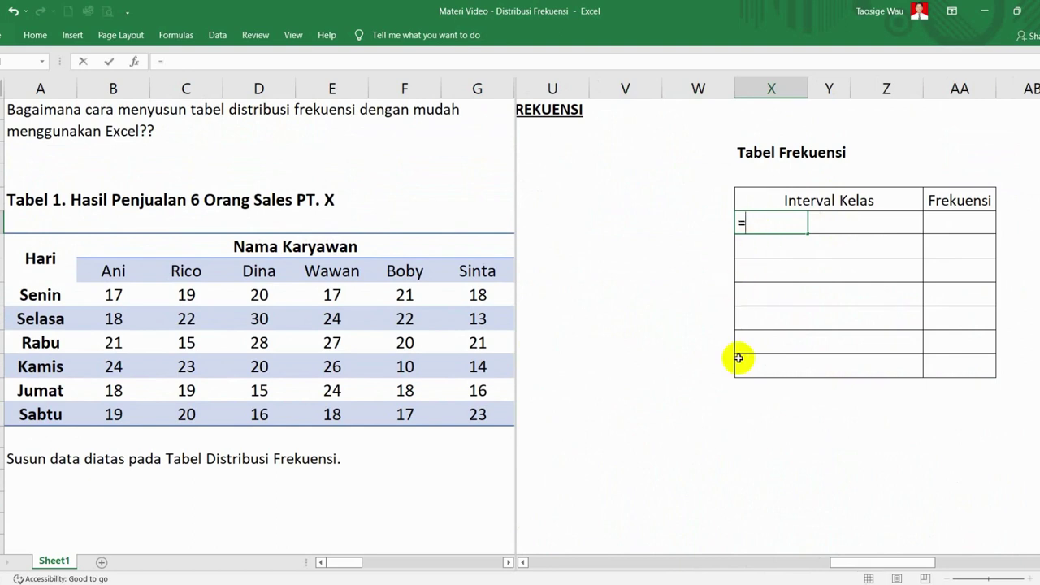
{"action": "key", "text": "Left"}
{"action": "key", "text": "Left"}
{"action": "key", "text": "Left"}
{"action": "key", "text": "Left"}
{"action": "key", "text": "Left"}
{"action": "key", "text": "Left"}
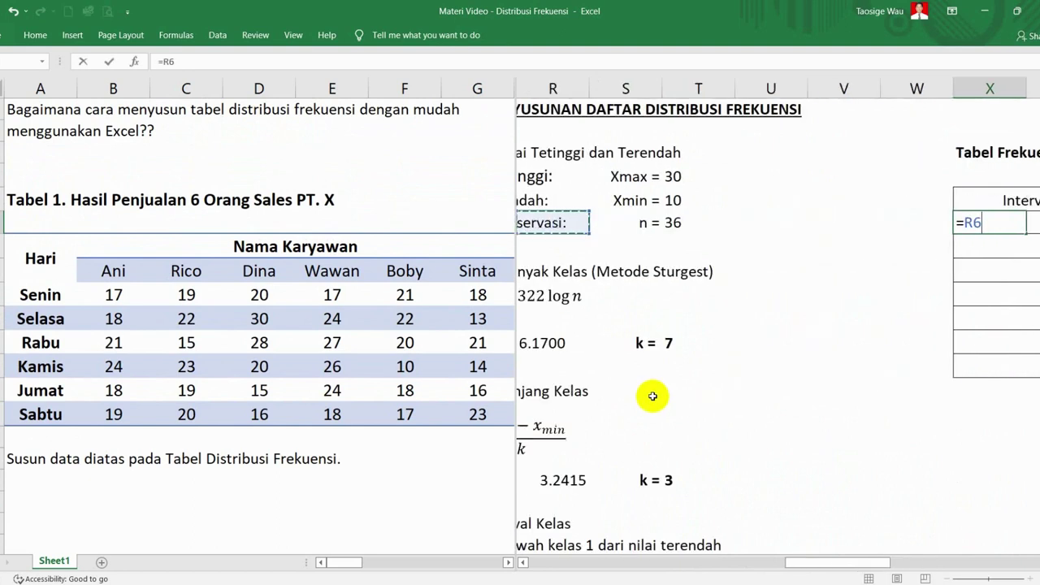
{"action": "key", "text": "Right"}
{"action": "key", "text": "Right"}
{"action": "key", "text": "Up"}
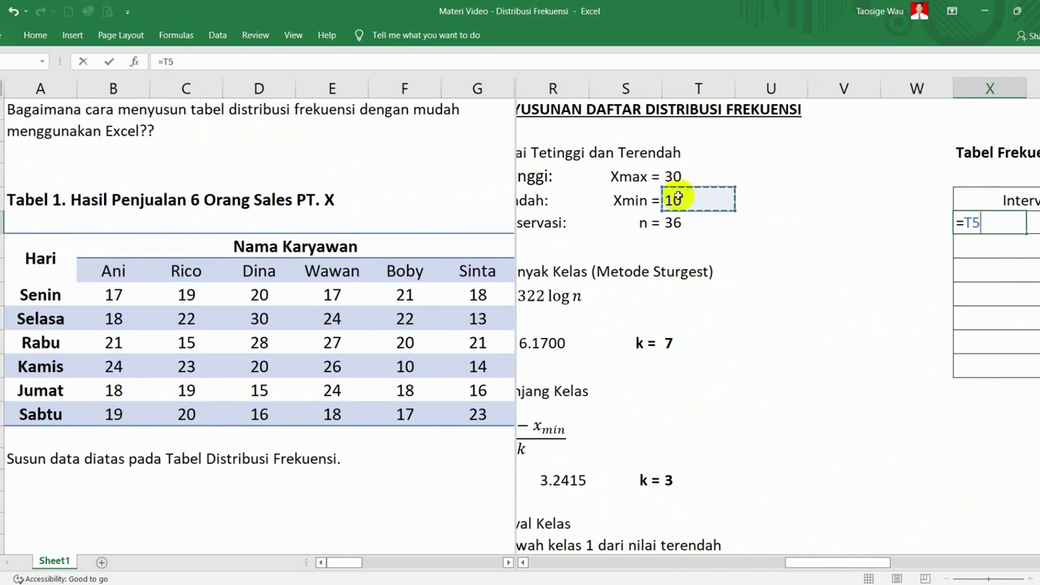
{"action": "key", "text": "Return"}
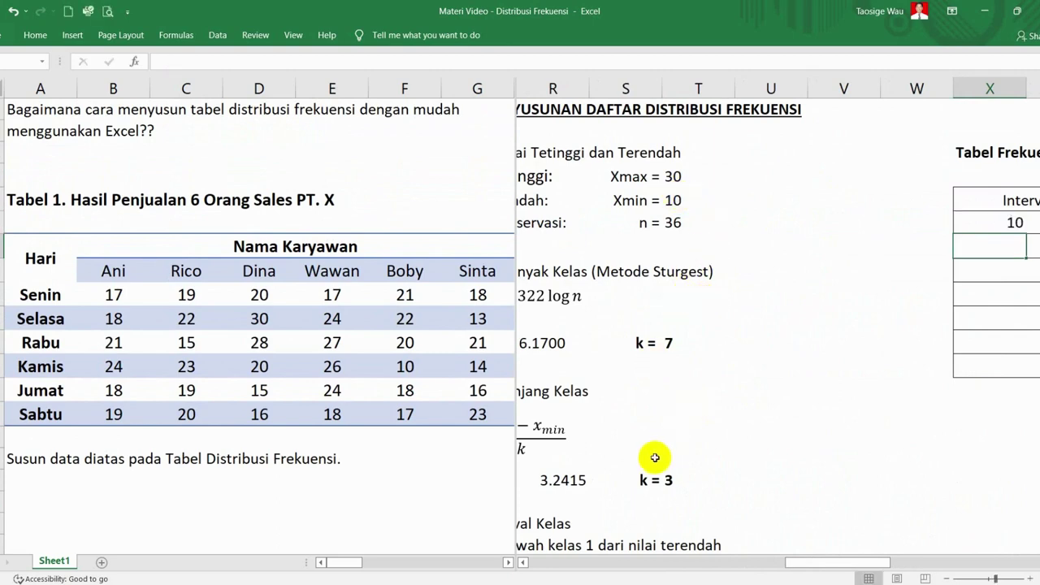
Step: Scroll around the sheet to review step 4 about the next lower limit
{"action": "scroll", "coordinate": [655, 458], "scroll_direction": "down", "scroll_amount": 3}
{"action": "scroll", "coordinate": [655, 458], "scroll_direction": "left", "scroll_amount": 3}
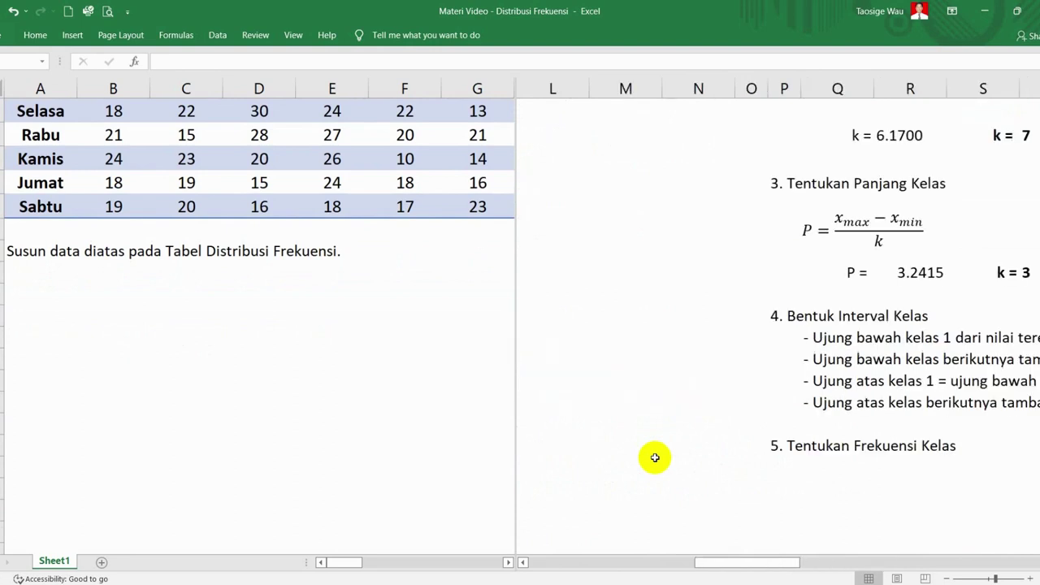
{"action": "scroll", "coordinate": [655, 457], "scroll_direction": "right", "scroll_amount": 2}
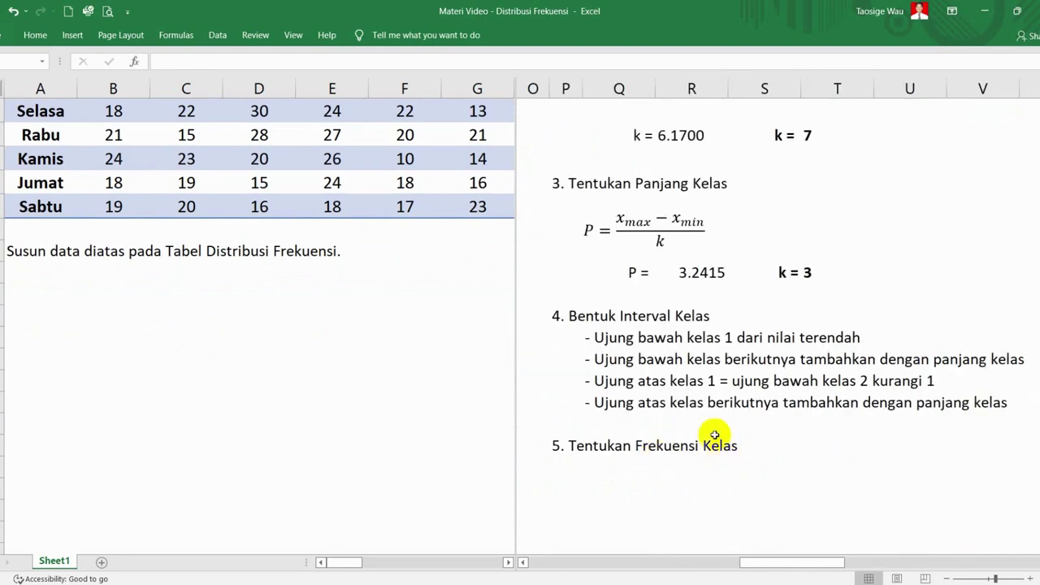
{"action": "left_click", "coordinate": [609, 362]}
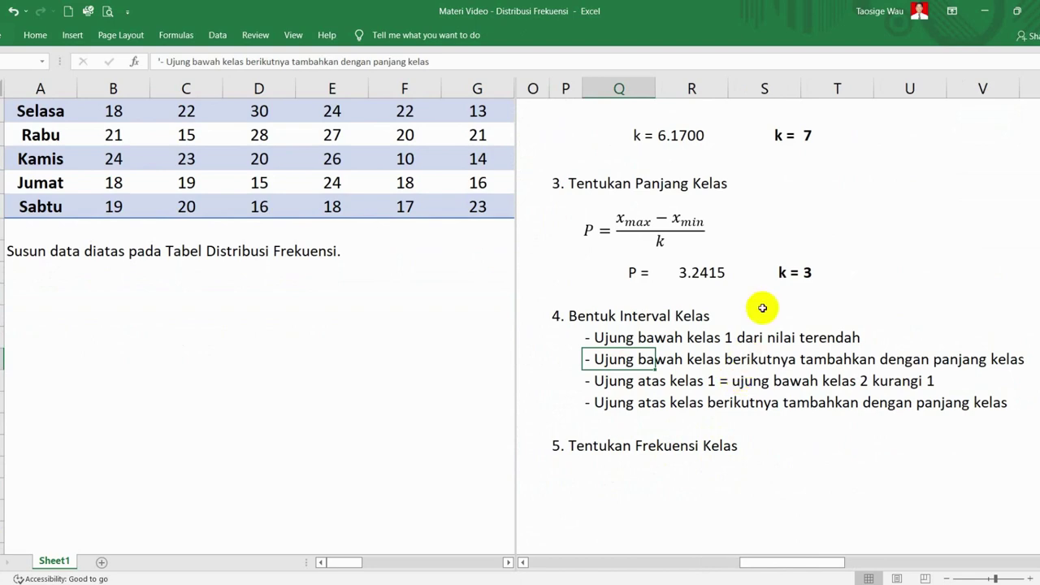
{"action": "scroll", "coordinate": [917, 271], "scroll_direction": "up", "scroll_amount": 1}
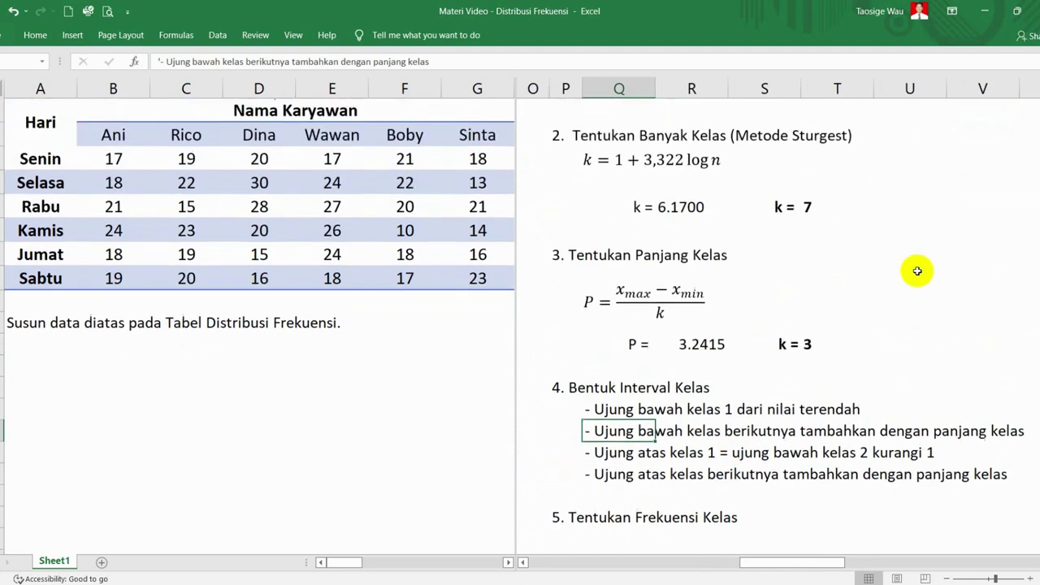
{"action": "scroll", "coordinate": [917, 270], "scroll_direction": "right", "scroll_amount": 3}
{"action": "scroll", "coordinate": [917, 271], "scroll_direction": "left", "scroll_amount": 1}
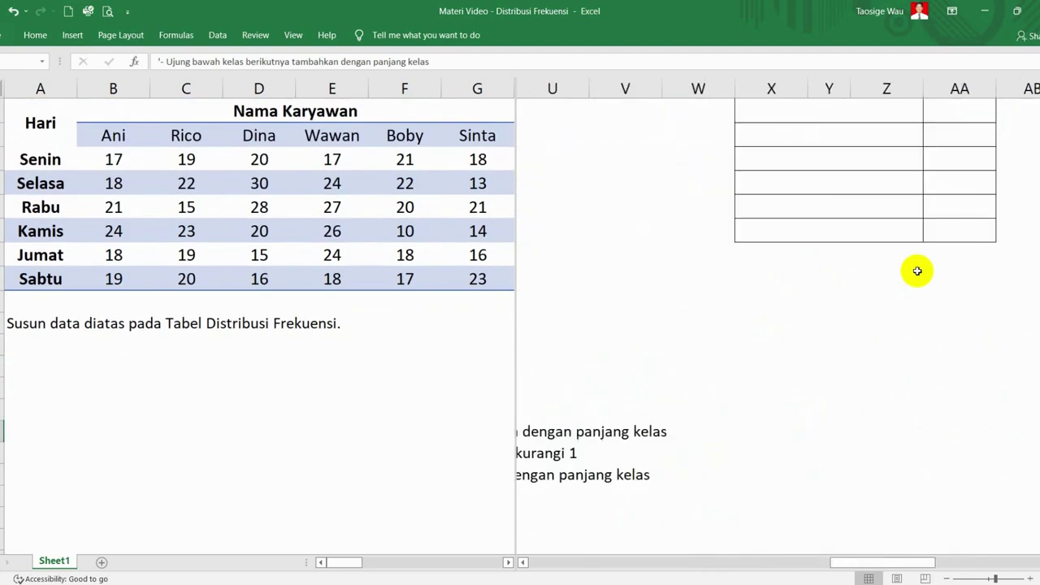
{"action": "scroll", "coordinate": [917, 270], "scroll_direction": "up", "scroll_amount": 2}
Step: Add 3 to each previous lower bound and fill down: 13, 16, 19, 22, 25, 28
{"action": "left_click", "coordinate": [778, 256]}
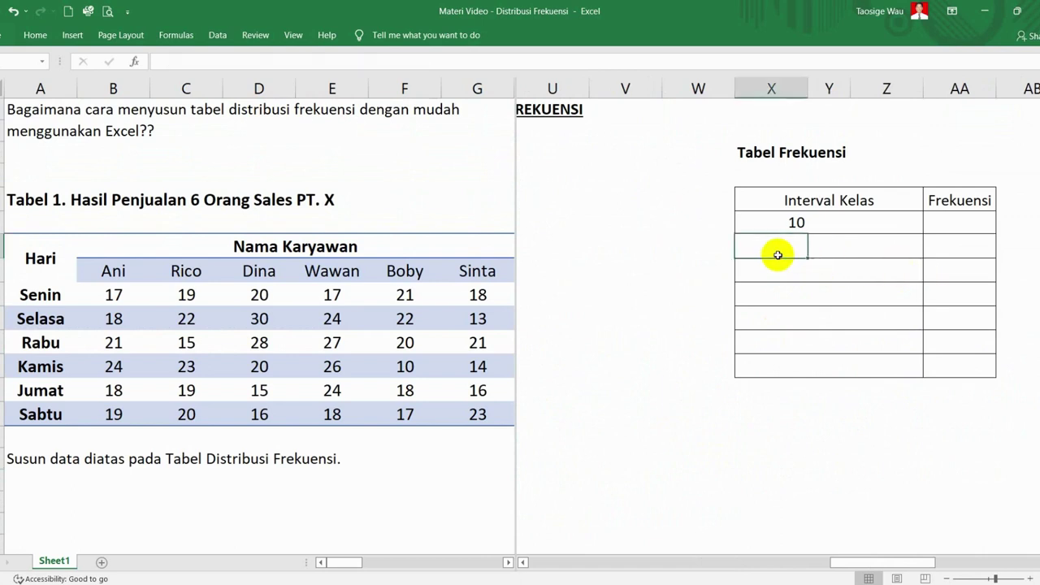
{"action": "type", "text": "="}
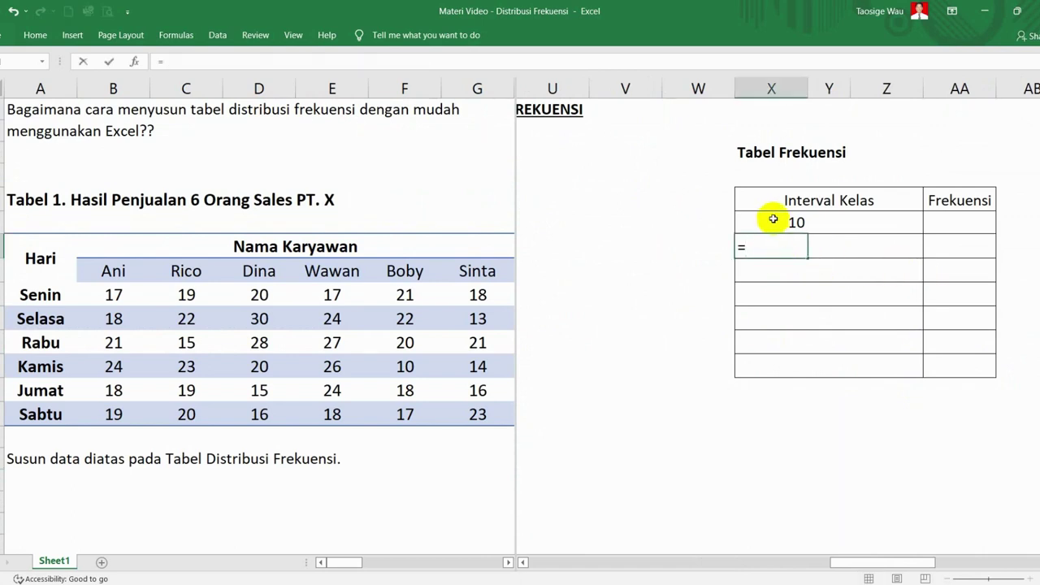
{"action": "left_click", "coordinate": [774, 219]}
{"action": "type", "text": "+"}
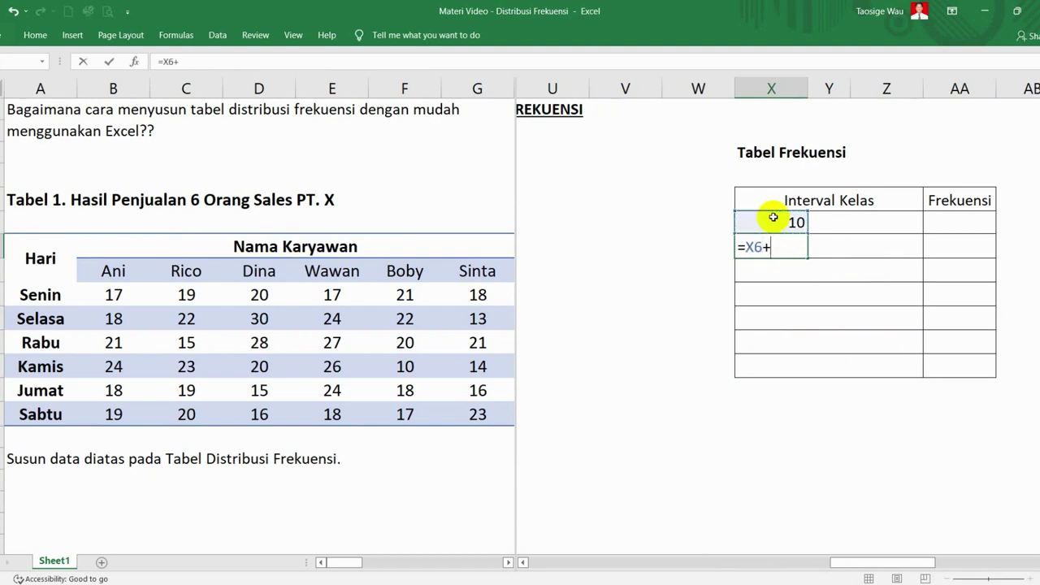
{"action": "type", "text": "3"}
{"action": "key", "text": "Return"}
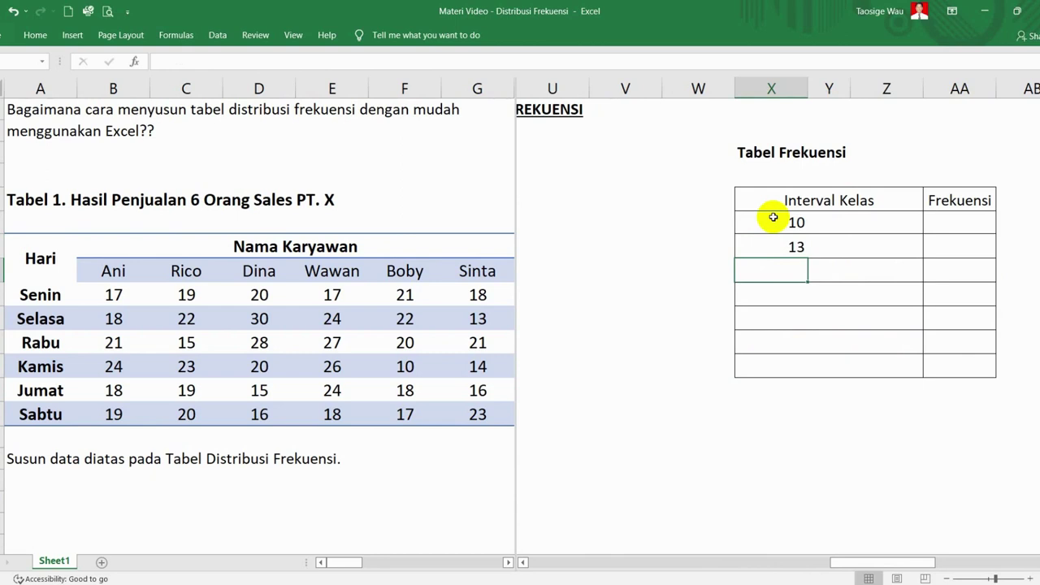
{"action": "type", "text": "="}
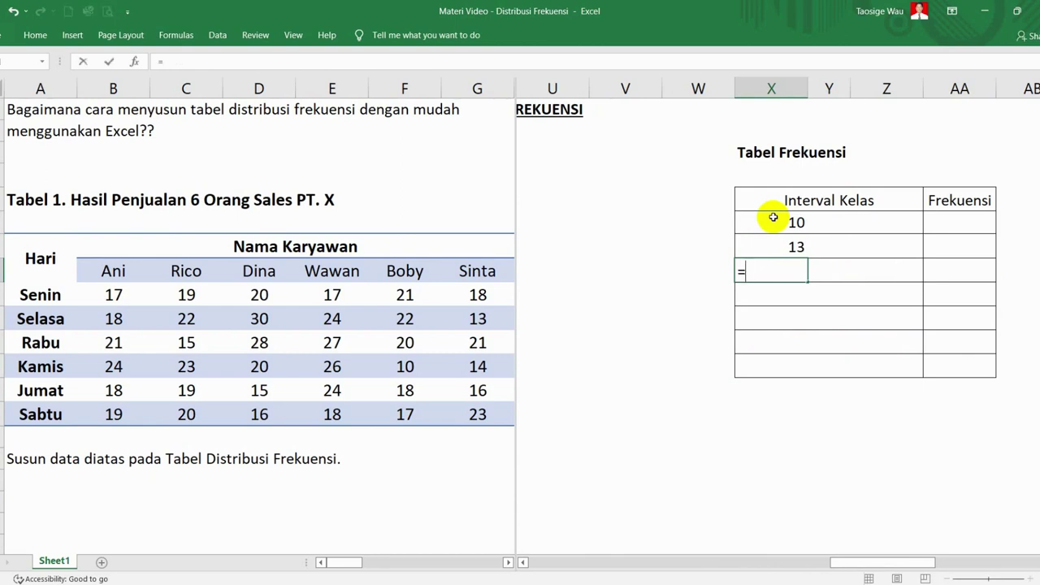
{"action": "key", "text": "Up"}
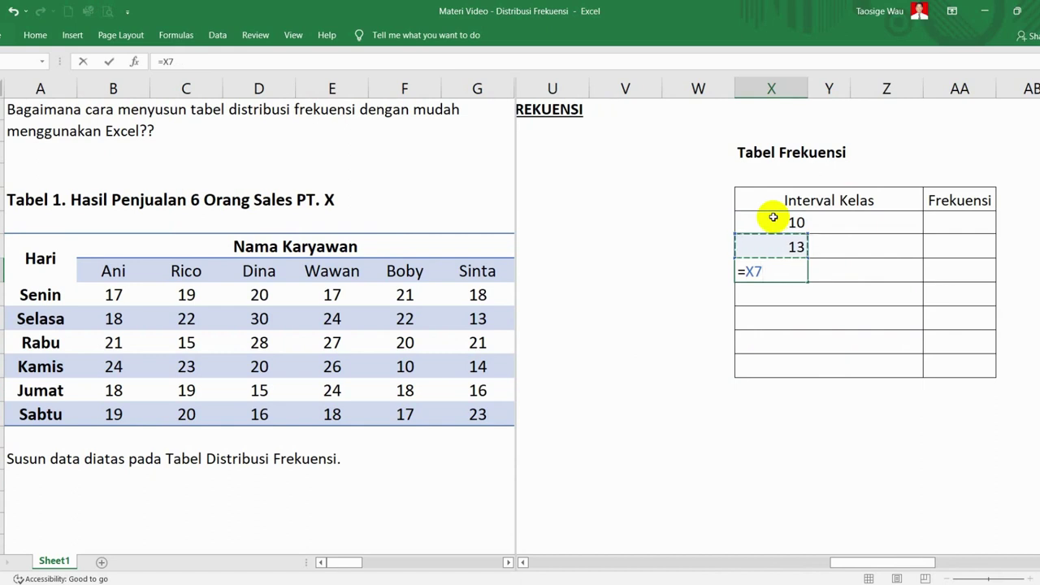
{"action": "type", "text": "+3"}
{"action": "key", "text": "Return"}
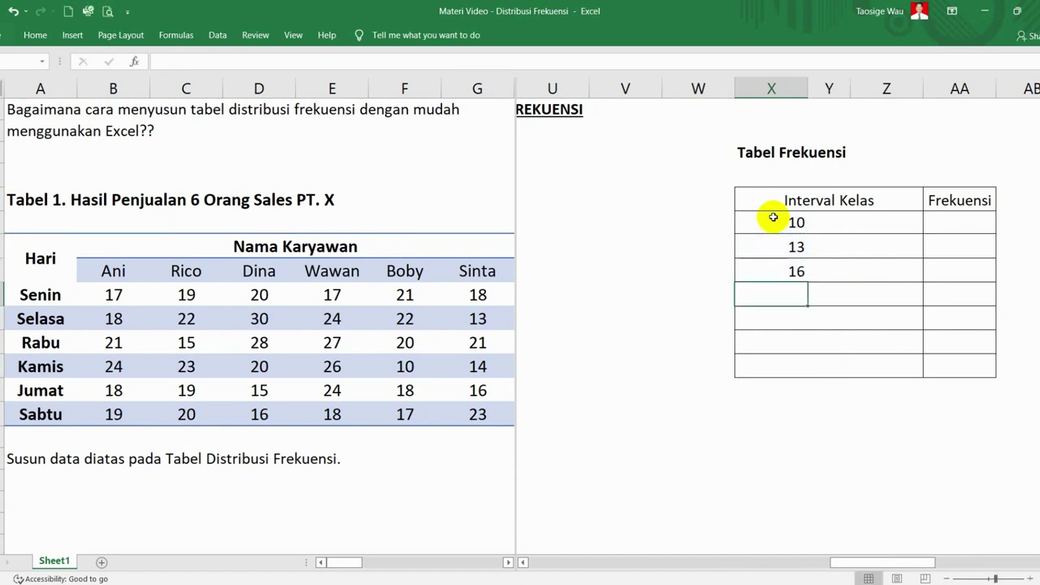
{"action": "left_click", "coordinate": [776, 268]}
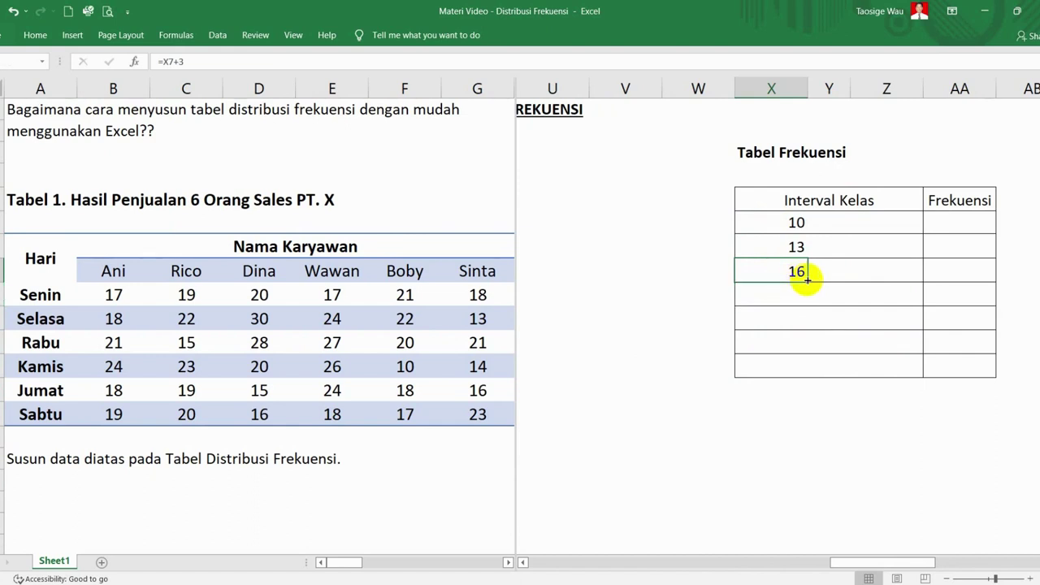
{"action": "left_click_drag", "start_coordinate": [808, 279], "coordinate": [814, 376]}
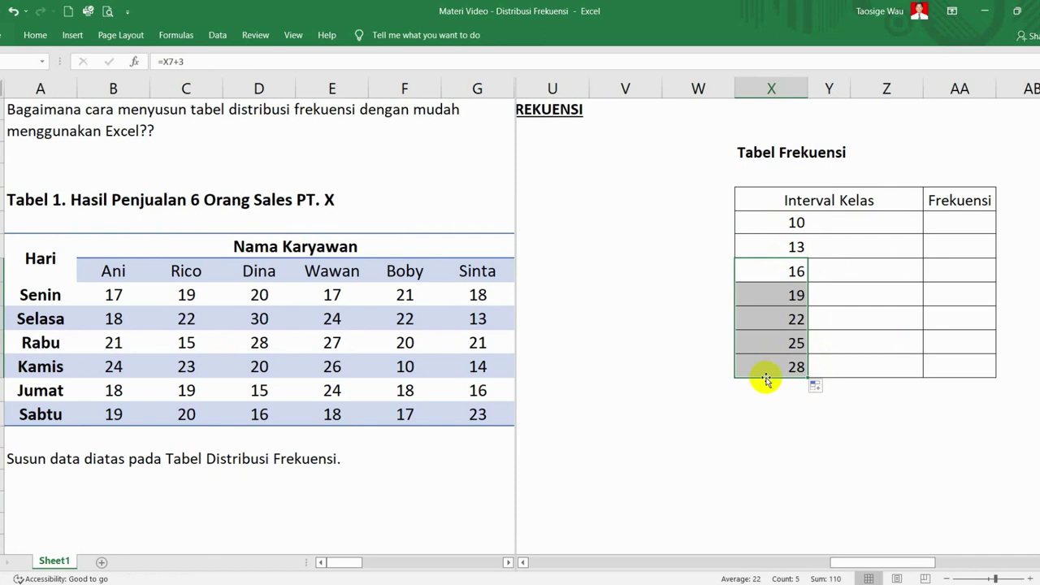
{"action": "left_click", "coordinate": [878, 221]}
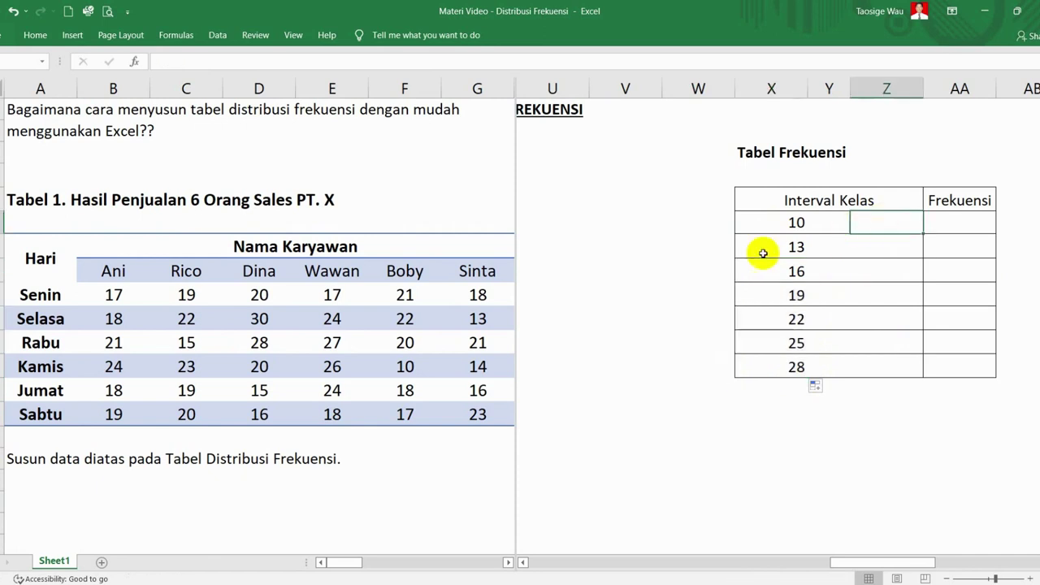
{"action": "scroll", "coordinate": [684, 276], "scroll_direction": "left", "scroll_amount": 3}
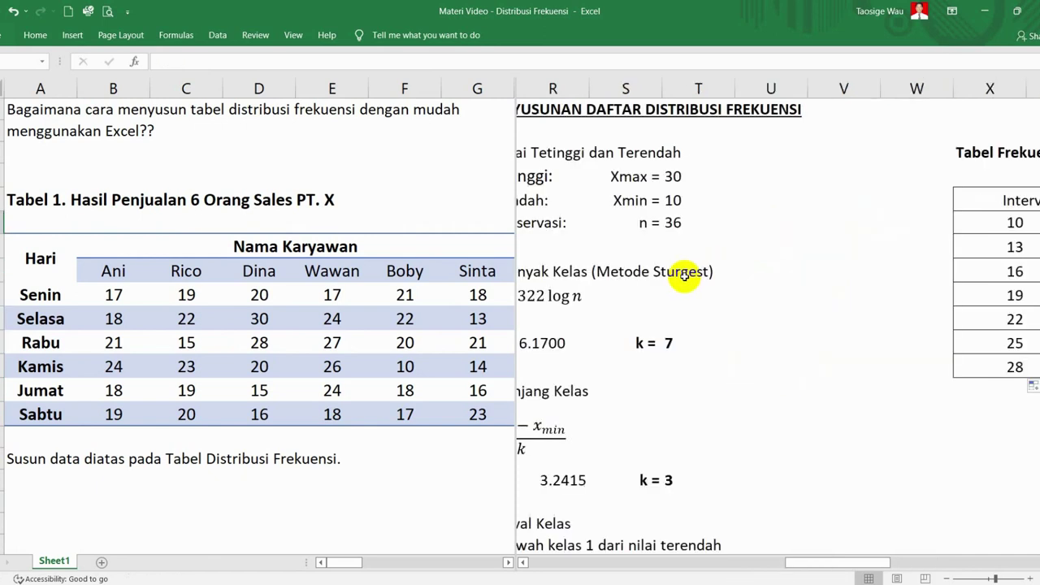
{"action": "scroll", "coordinate": [684, 276], "scroll_direction": "left", "scroll_amount": 2}
{"action": "scroll", "coordinate": [691, 264], "scroll_direction": "down", "scroll_amount": 5}
{"action": "scroll", "coordinate": [688, 269], "scroll_direction": "down", "scroll_amount": 2}
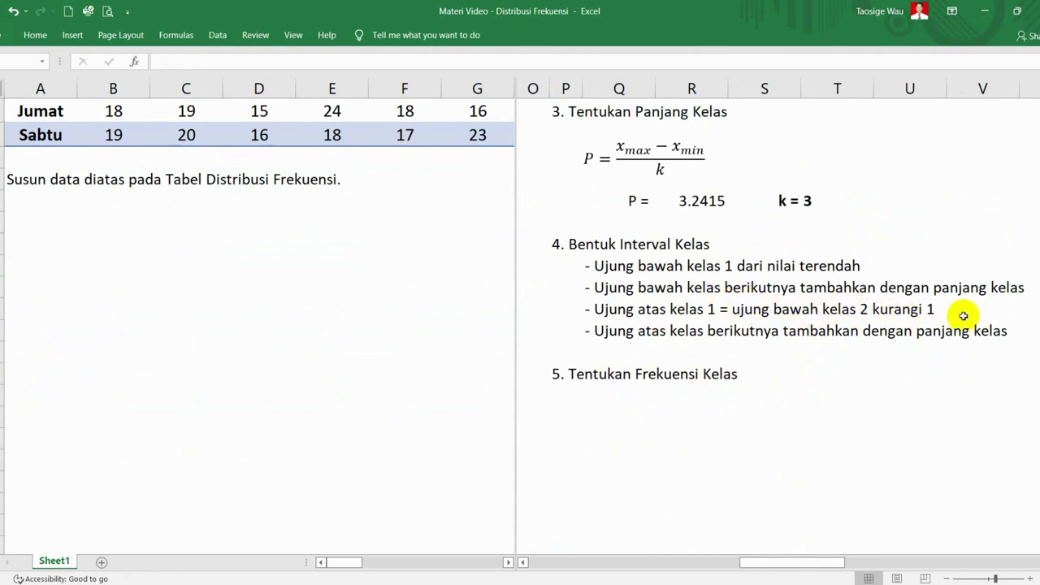
{"action": "scroll", "coordinate": [962, 316], "scroll_direction": "up", "scroll_amount": 1}
{"action": "scroll", "coordinate": [963, 316], "scroll_direction": "right", "scroll_amount": 2}
{"action": "scroll", "coordinate": [963, 316], "scroll_direction": "up", "scroll_amount": 2}
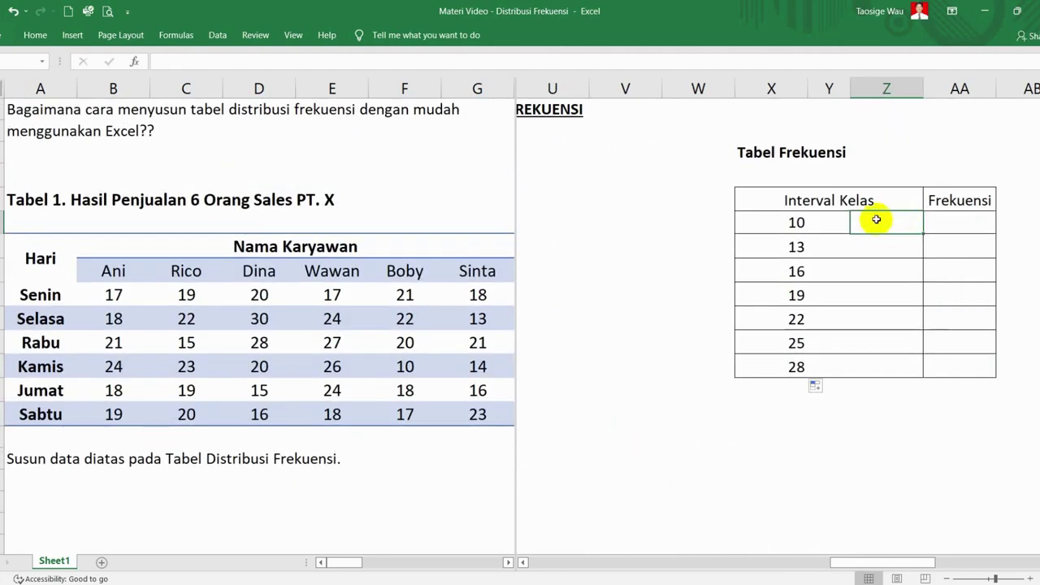
Step: Enter the first upper bound as =X7-1, giving 12
{"action": "type", "text": "="}
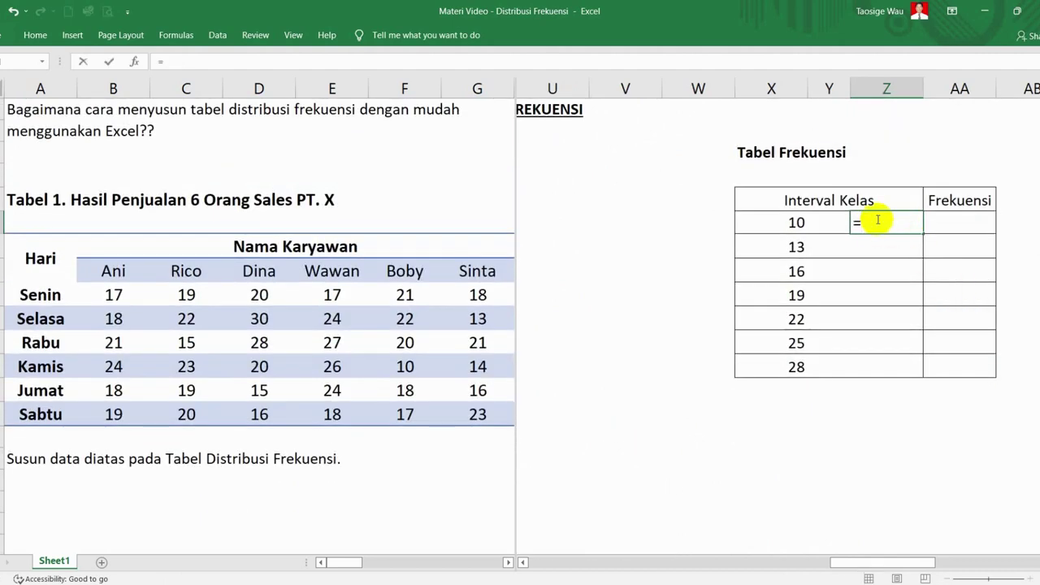
{"action": "left_click", "coordinate": [782, 249]}
{"action": "type", "text": "-1"}
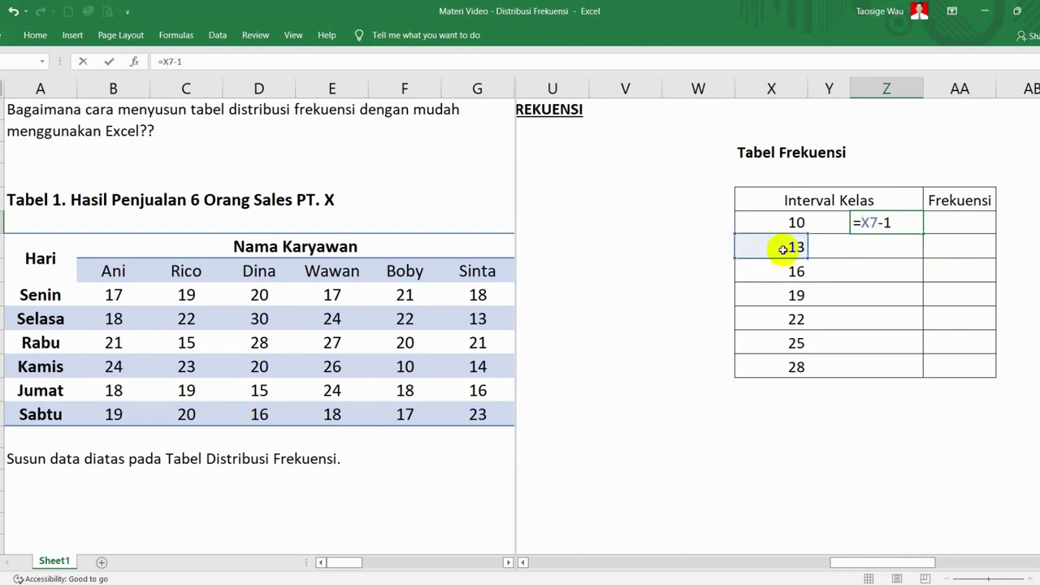
{"action": "key", "text": "Return"}
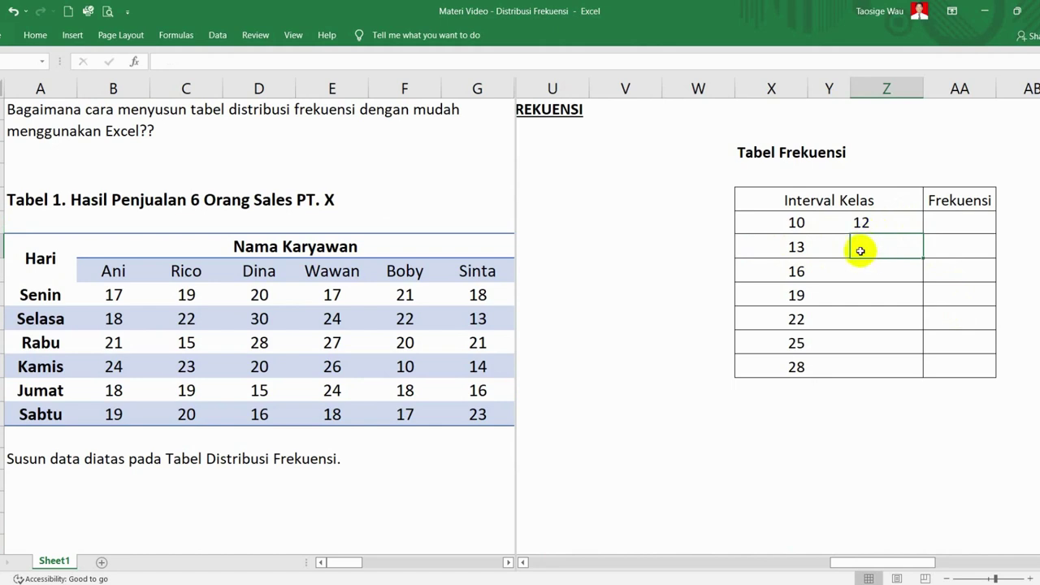
{"action": "scroll", "coordinate": [697, 324], "scroll_direction": "down", "scroll_amount": 2}
{"action": "scroll", "coordinate": [697, 324], "scroll_direction": "left", "scroll_amount": 3}
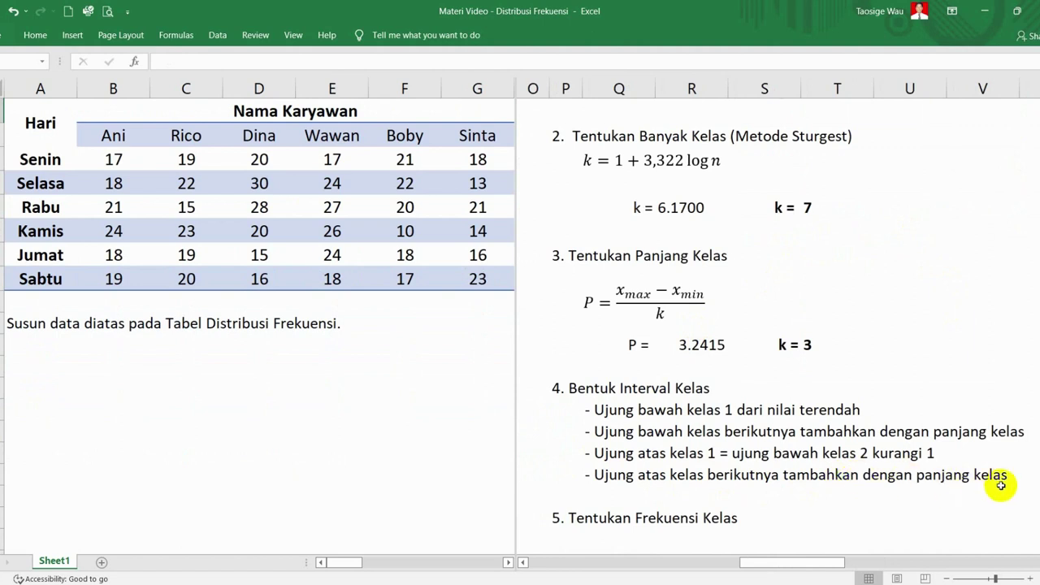
{"action": "scroll", "coordinate": [962, 333], "scroll_direction": "right", "scroll_amount": 3}
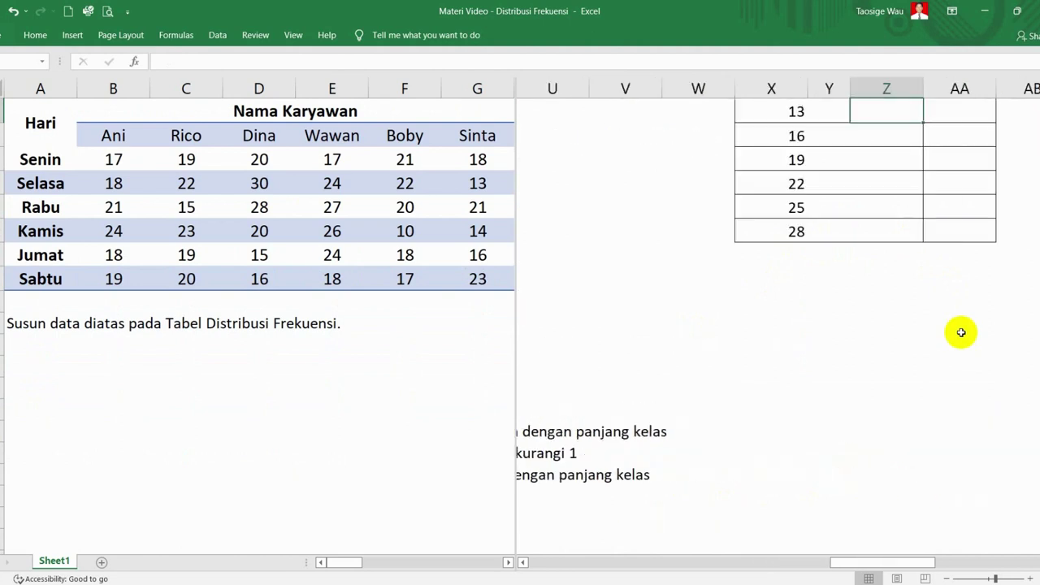
{"action": "scroll", "coordinate": [961, 332], "scroll_direction": "up", "scroll_amount": 1}
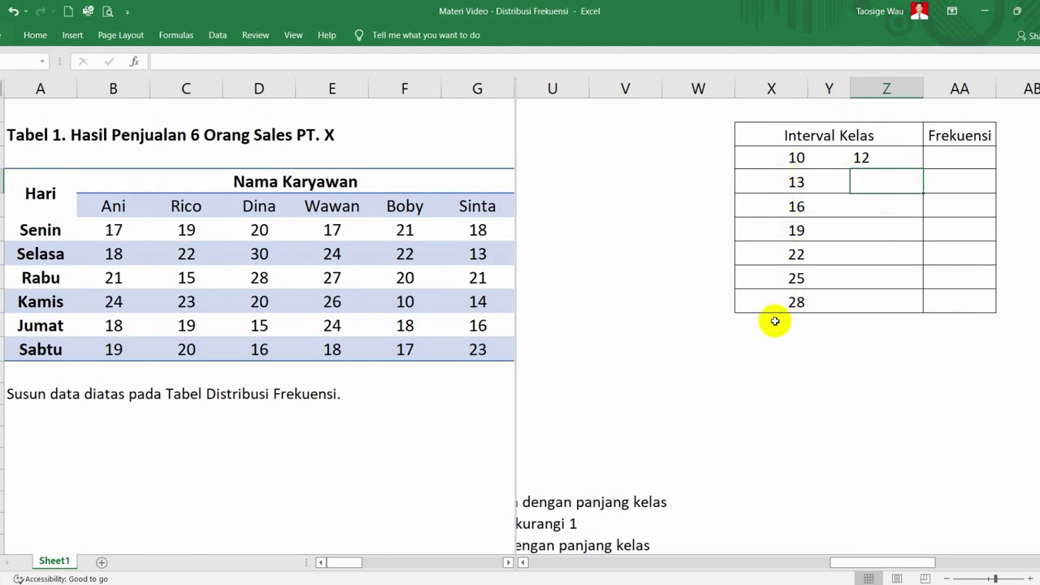
Step: Add 3 to each previous upper bound and fill down: 15, 18, 21, 24, 27, 30
{"action": "type", "text": "="}
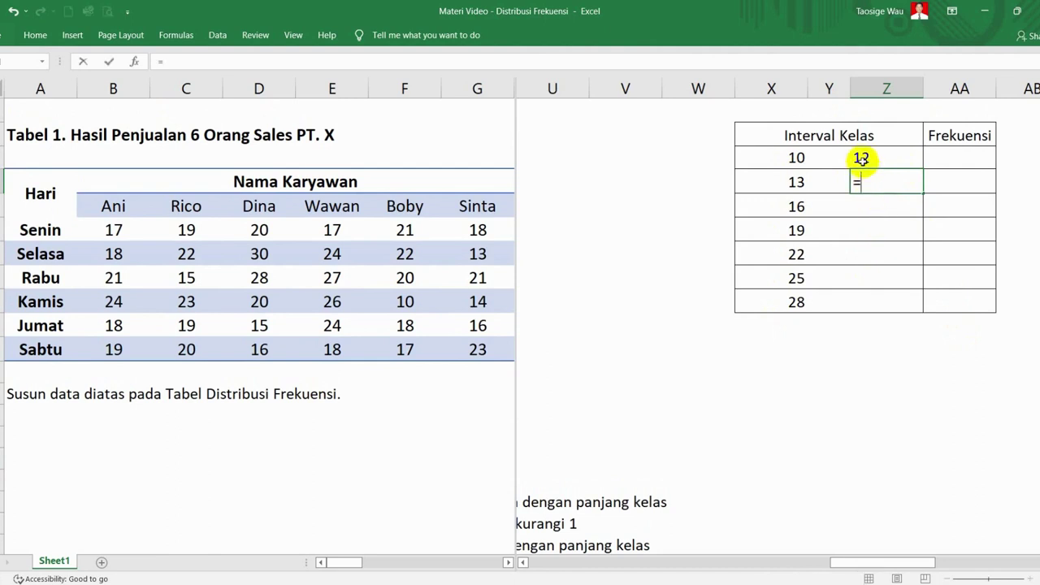
{"action": "left_click", "coordinate": [861, 158]}
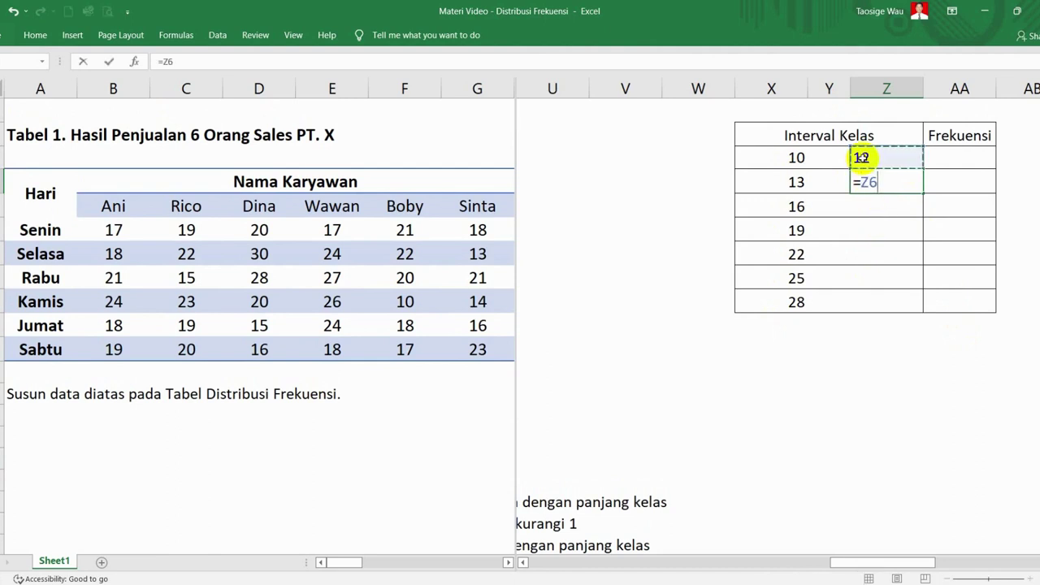
{"action": "type", "text": "+3"}
{"action": "key", "text": "Return"}
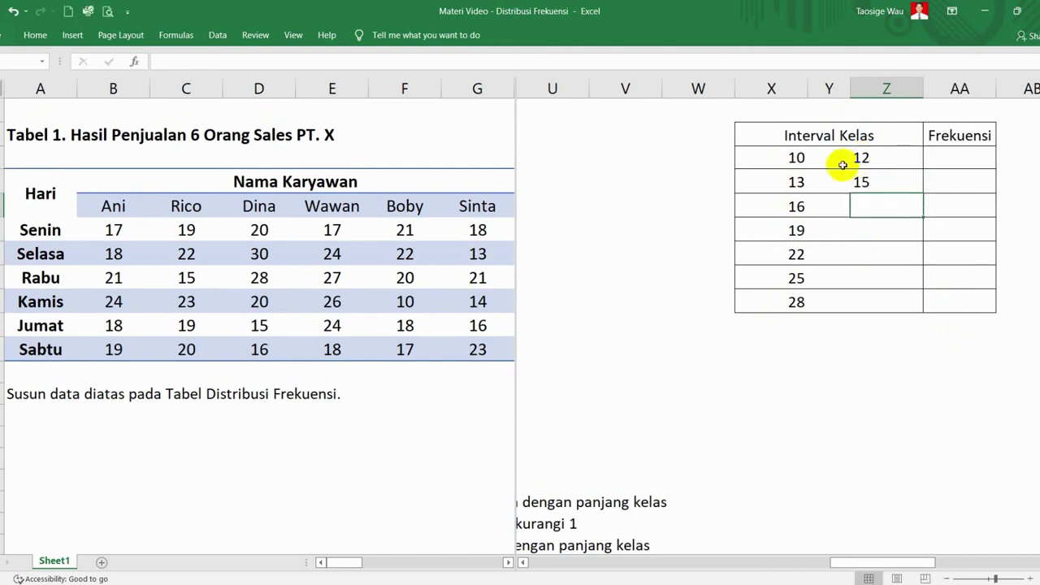
{"action": "left_click", "coordinate": [868, 180]}
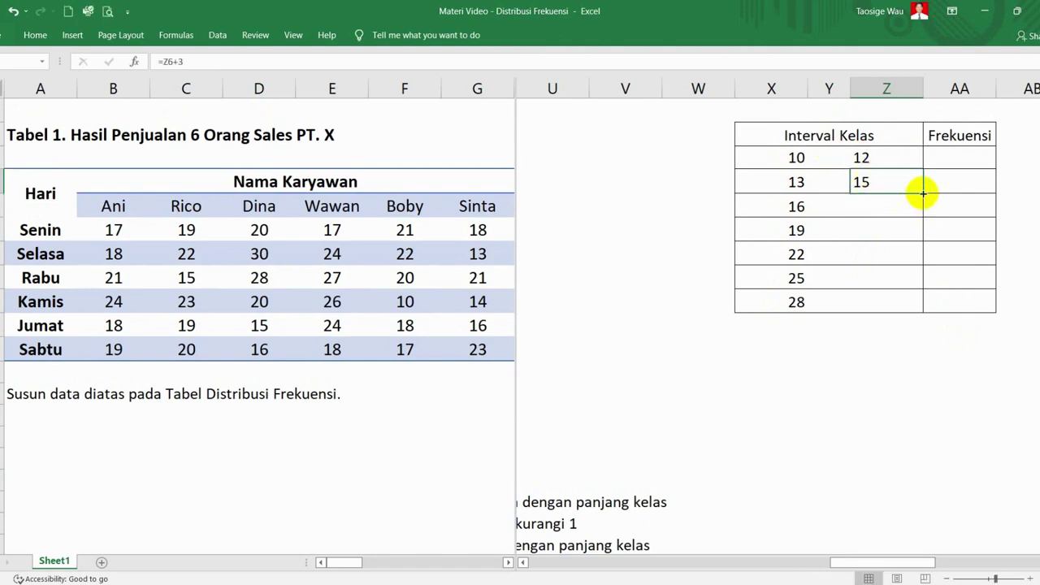
{"action": "mouse_move", "coordinate": [924, 192]}
{"action": "left_mouse_down"}
{"action": "mouse_move", "coordinate": [949, 270]}
{"action": "mouse_move", "coordinate": [924, 309]}
{"action": "left_mouse_up"}
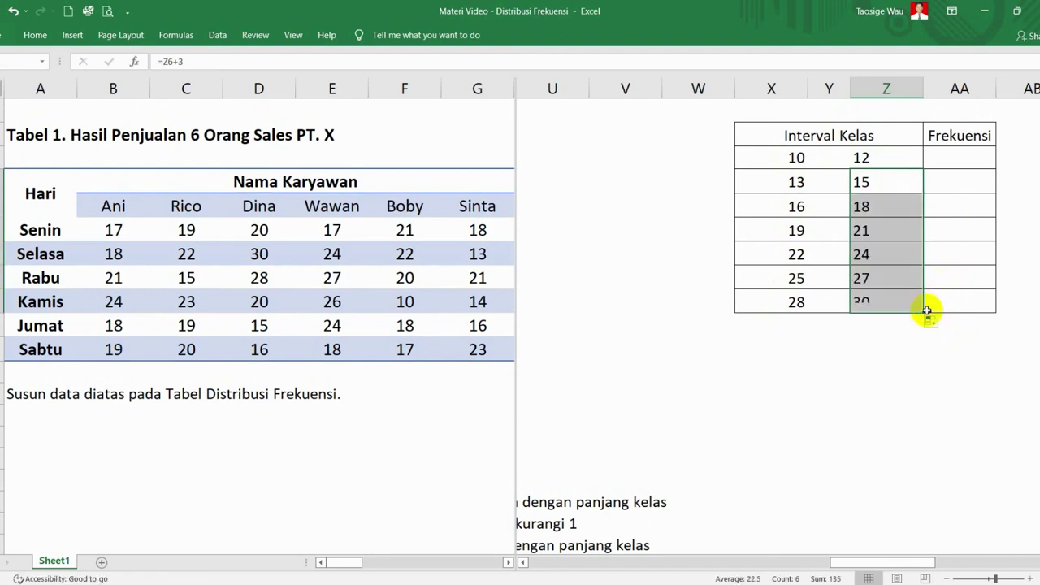
{"action": "left_click", "coordinate": [829, 155]}
Step: Copy the '-' separator from Y6 into Y7:Y12 between the lower and upper limits
{"action": "key", "text": "Down"}
{"action": "left_click", "coordinate": [828, 155]}
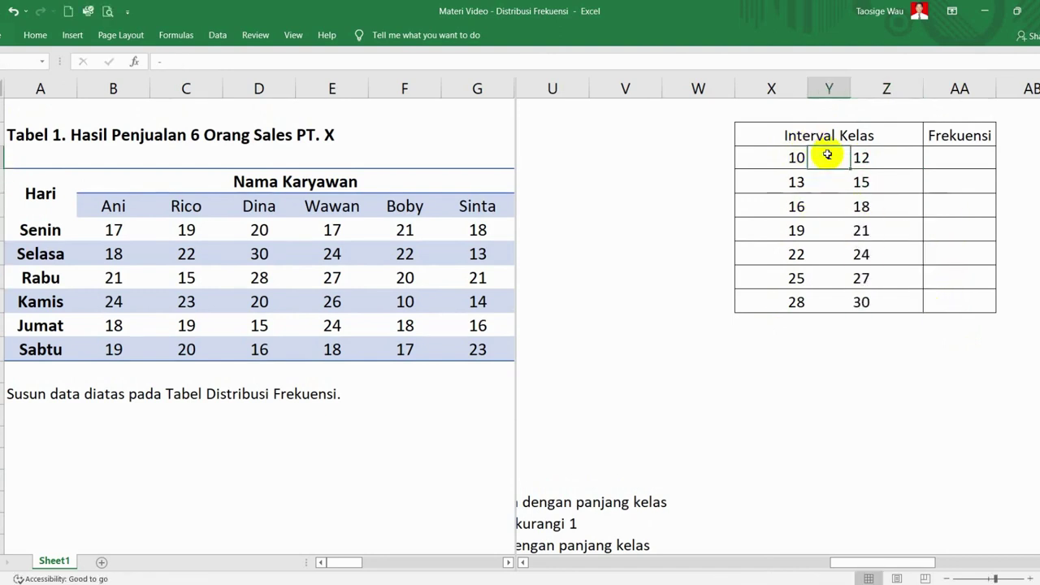
{"action": "key", "text": "ctrl+c"}
{"action": "key", "text": "Down"}
{"action": "key", "text": "shift+Down"}
{"action": "key", "text": "shift+Down"}
{"action": "key", "text": "shift+Down"}
{"action": "key", "text": "shift+Down"}
{"action": "key", "text": "shift+Down"}
{"action": "key", "text": "shift+Down"}
{"action": "key", "text": "ctrl+v"}
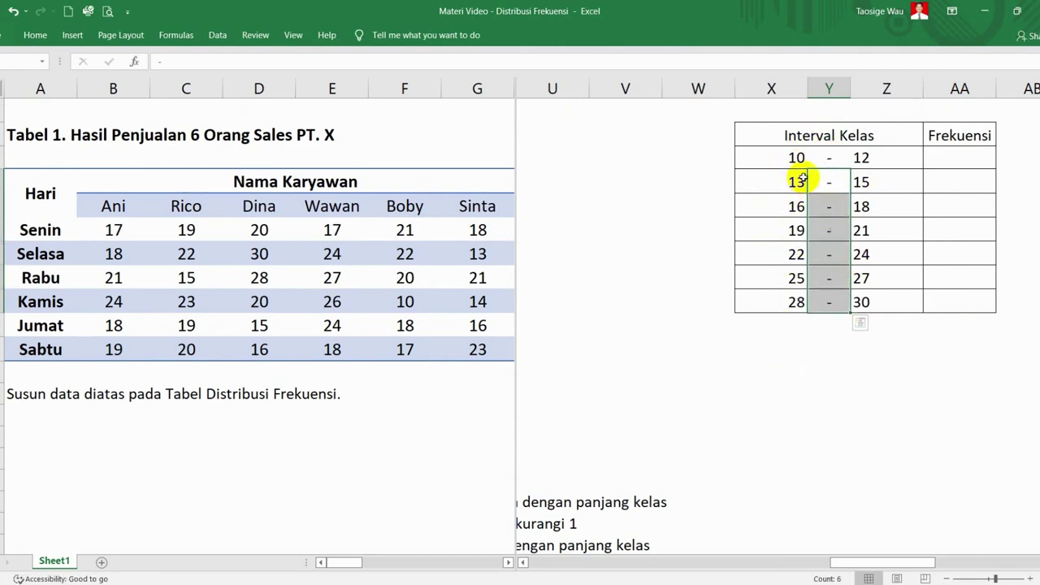
{"action": "left_click", "coordinate": [941, 166]}
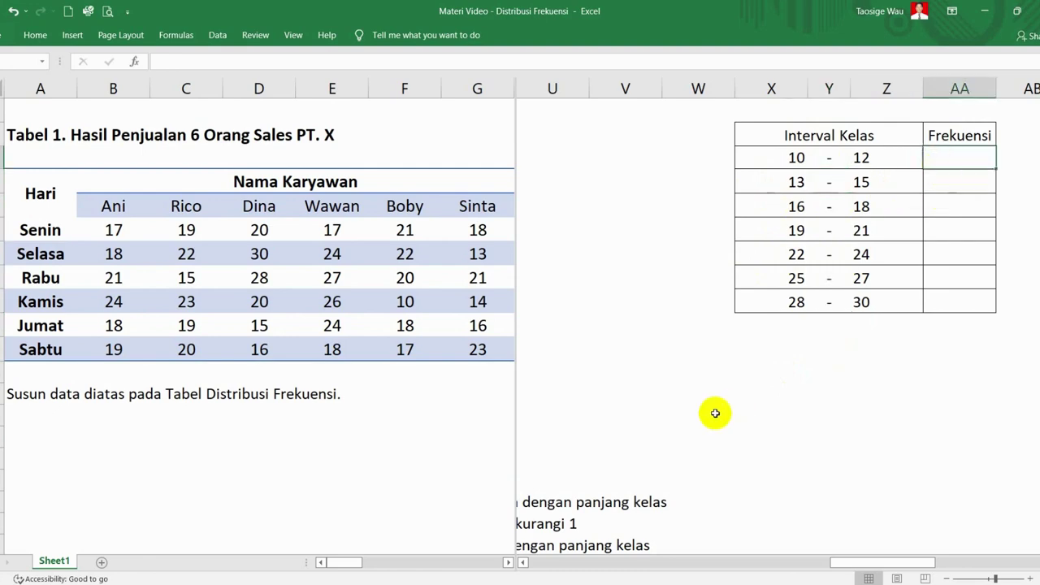
{"action": "scroll", "coordinate": [716, 414], "scroll_direction": "down", "scroll_amount": 4}
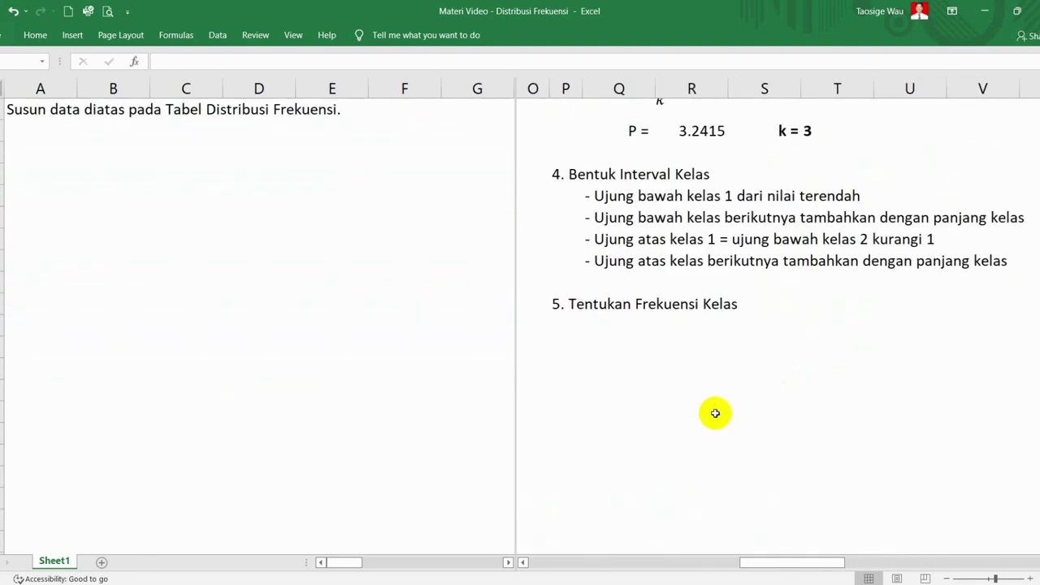
{"action": "scroll", "coordinate": [747, 334], "scroll_direction": "up", "scroll_amount": 3}
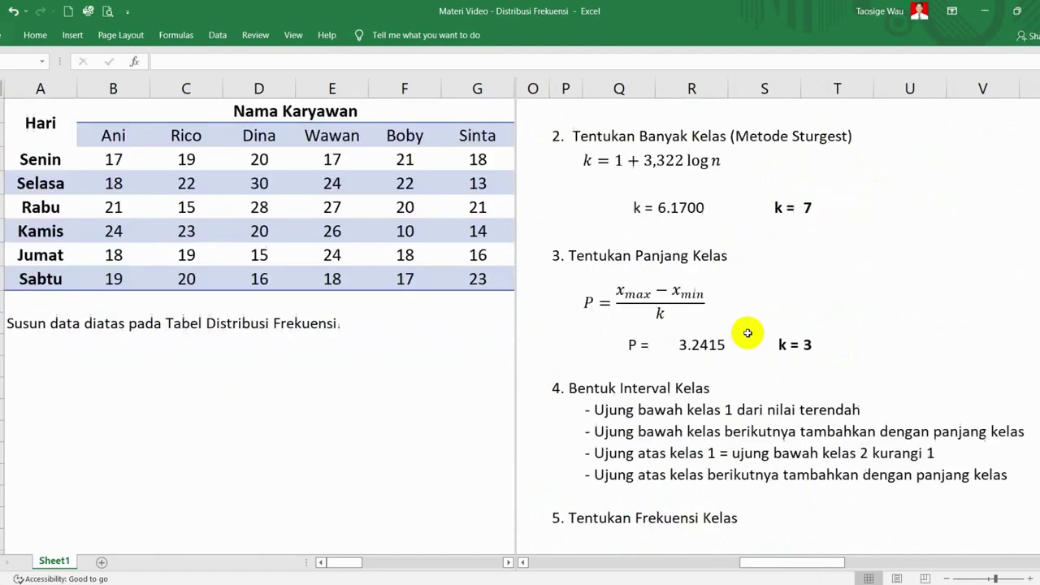
{"action": "scroll", "coordinate": [747, 333], "scroll_direction": "up", "scroll_amount": 2}
{"action": "scroll", "coordinate": [747, 333], "scroll_direction": "right", "scroll_amount": 3}
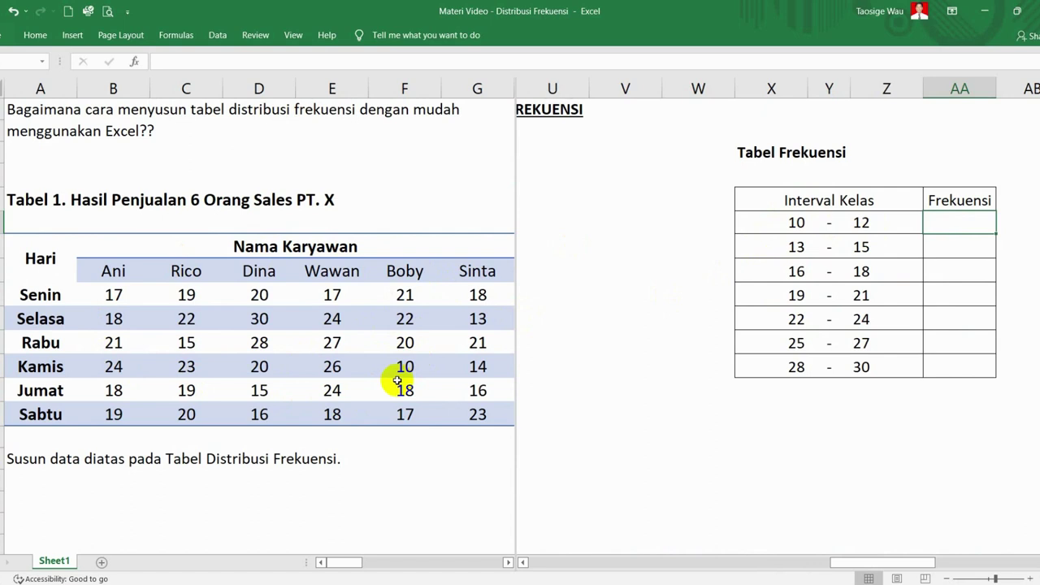
Step: Enter =FREQUENCY($B$9:$G$14;$Z$6:$Z$12) in AA6, returning 1 for the 10 - 12 class
{"action": "type", "text": "="}
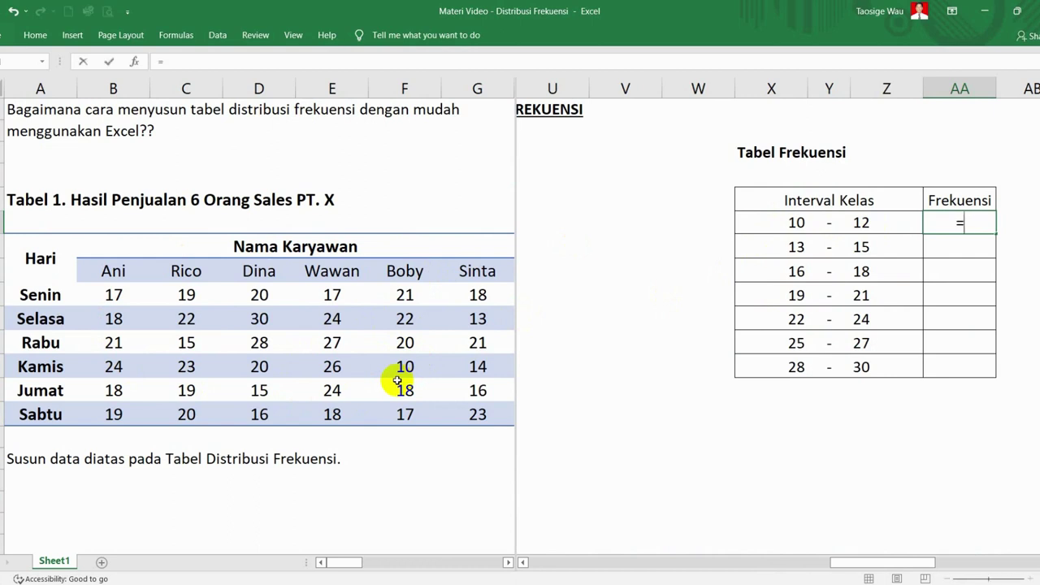
{"action": "type", "text": "fre"}
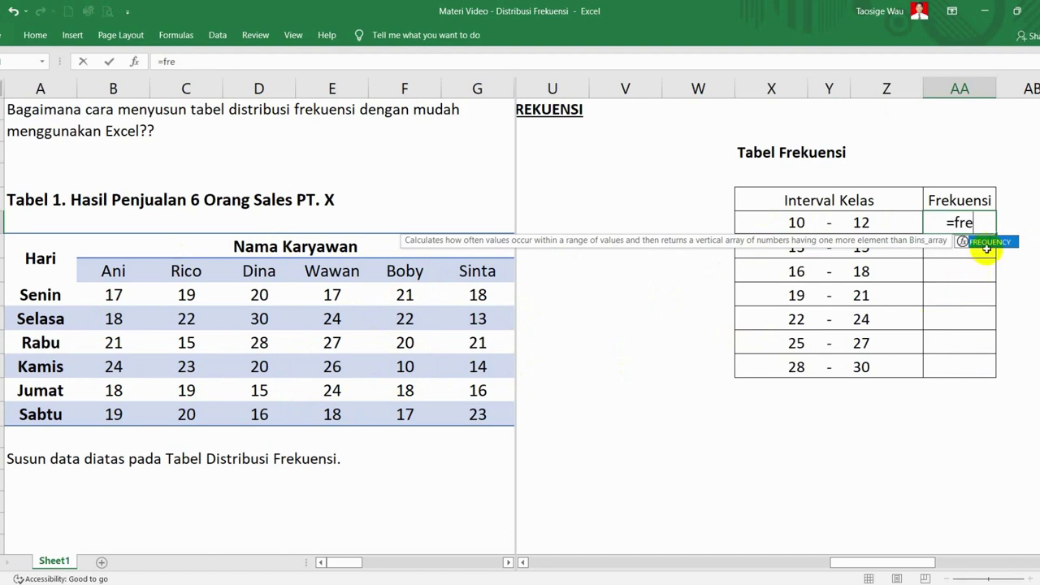
{"action": "double_click", "coordinate": [986, 248]}
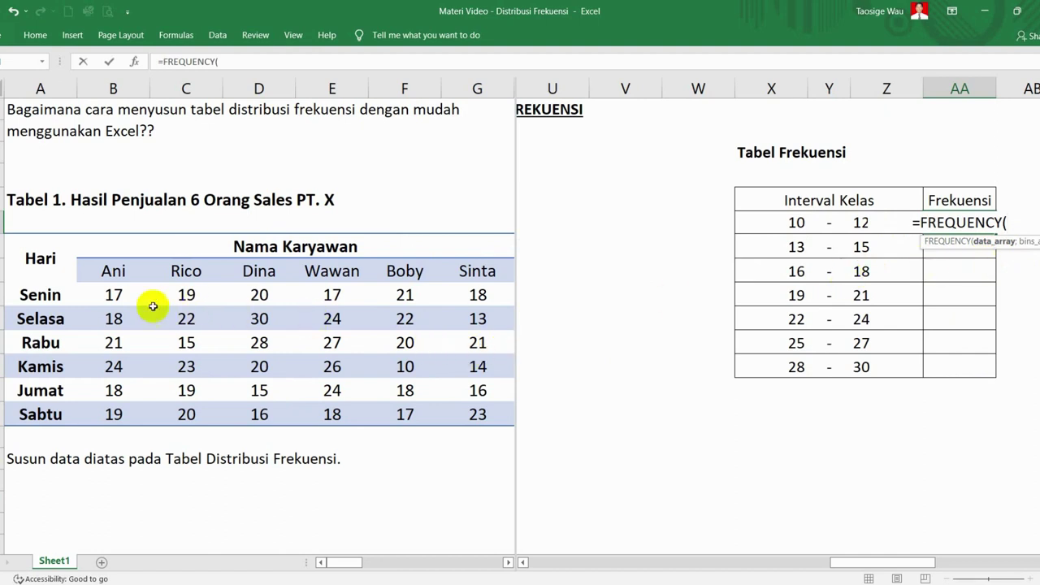
{"action": "left_click", "coordinate": [105, 296]}
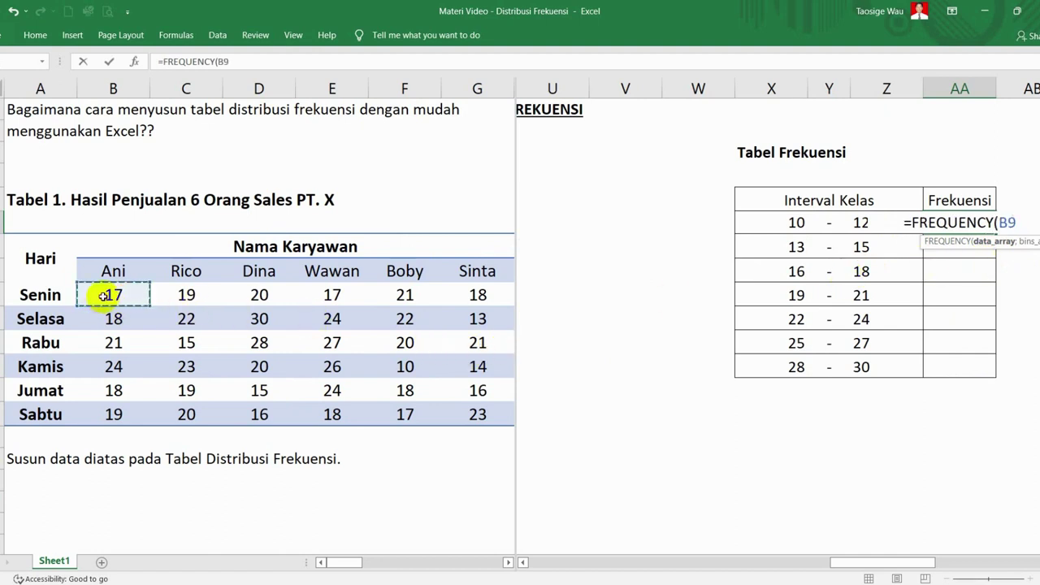
{"action": "key", "text": "ctrl+shift+Right"}
{"action": "key", "text": "ctrl+shift+Down"}
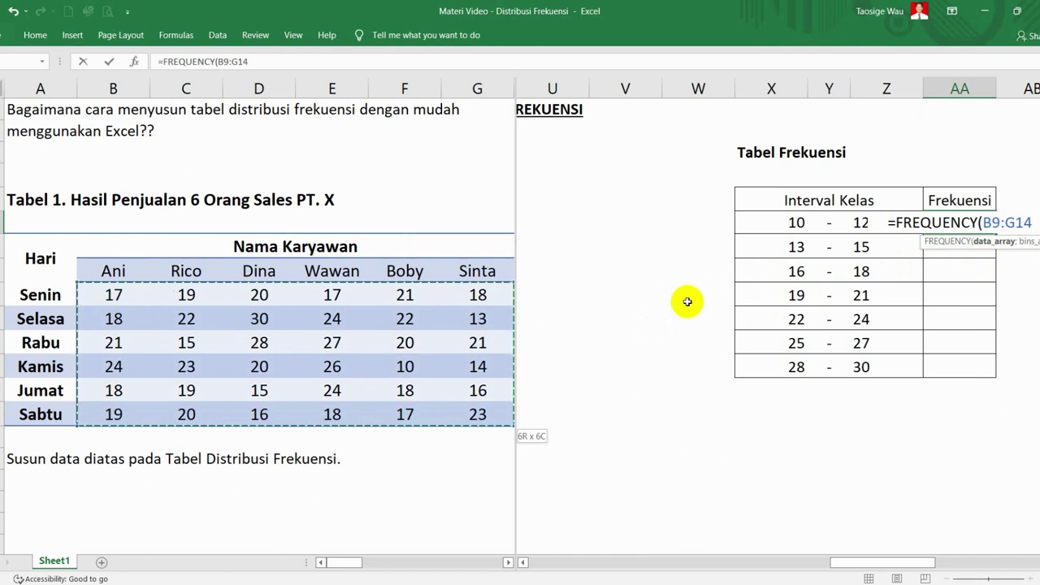
{"action": "key", "text": "F4"}
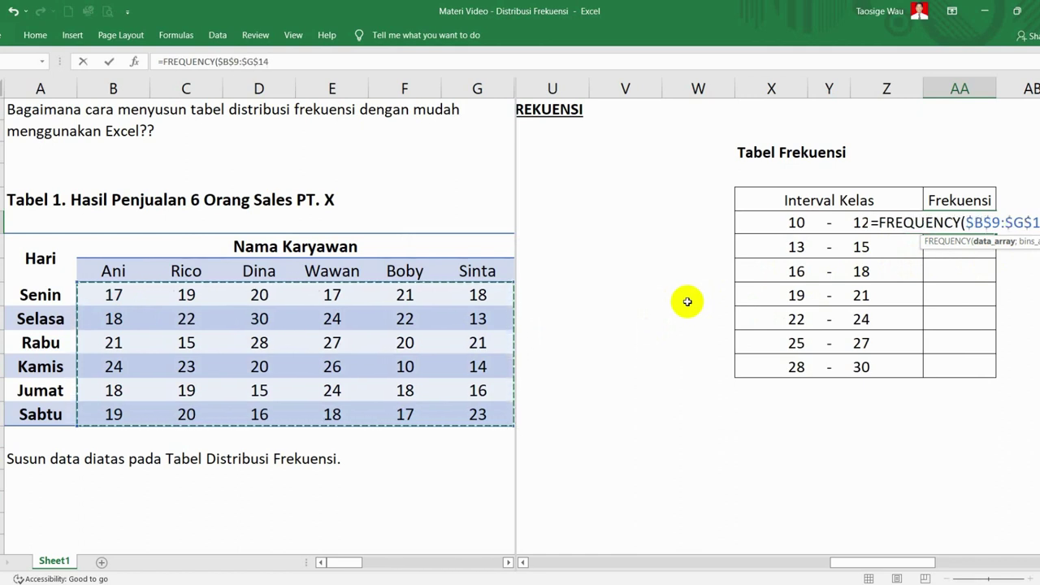
{"action": "type", "text": ";"}
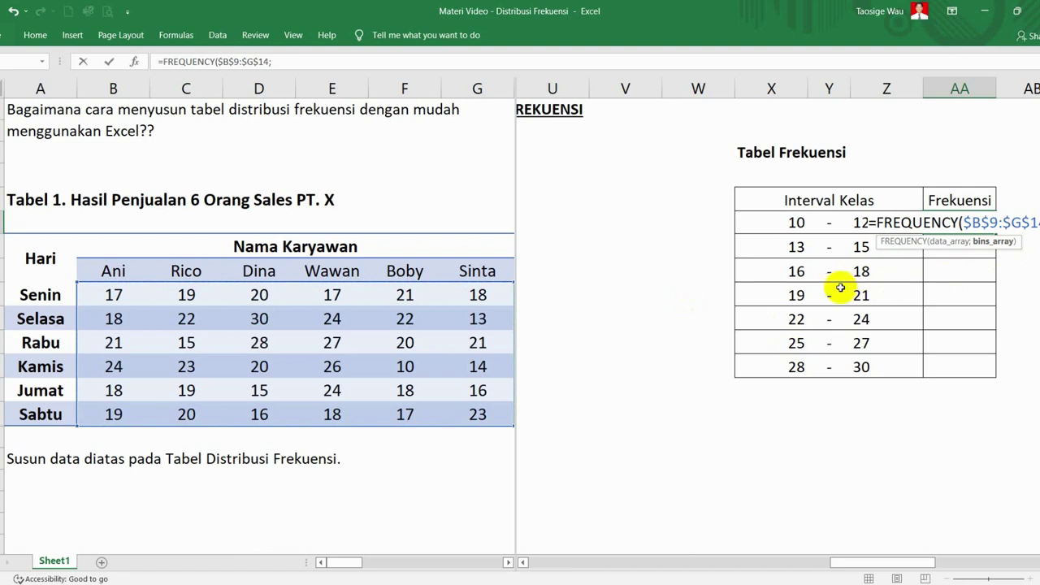
{"action": "left_click", "coordinate": [853, 222]}
{"action": "key", "text": "ctrl+shift+Down"}
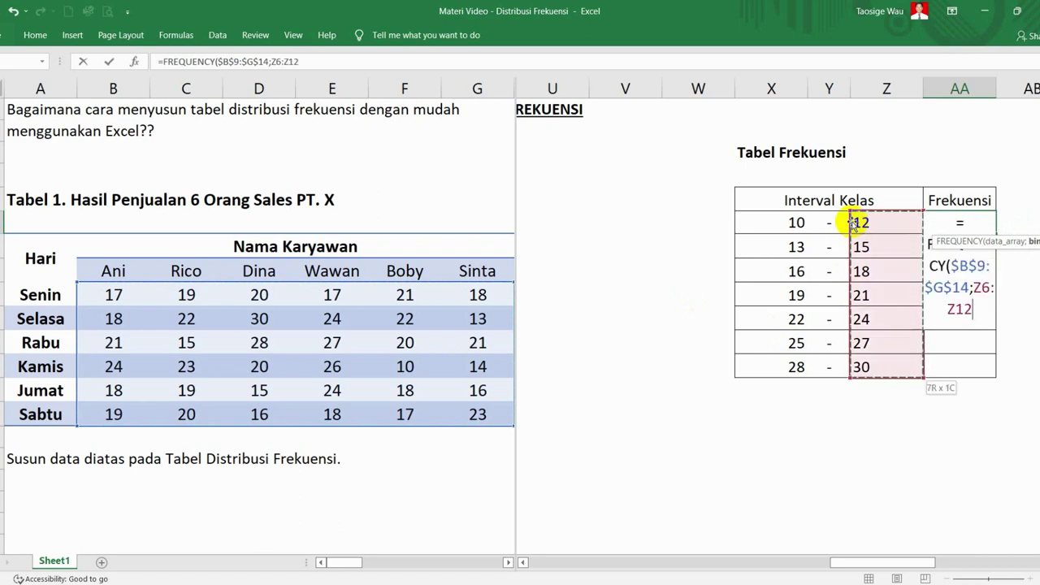
{"action": "key", "text": "F4"}
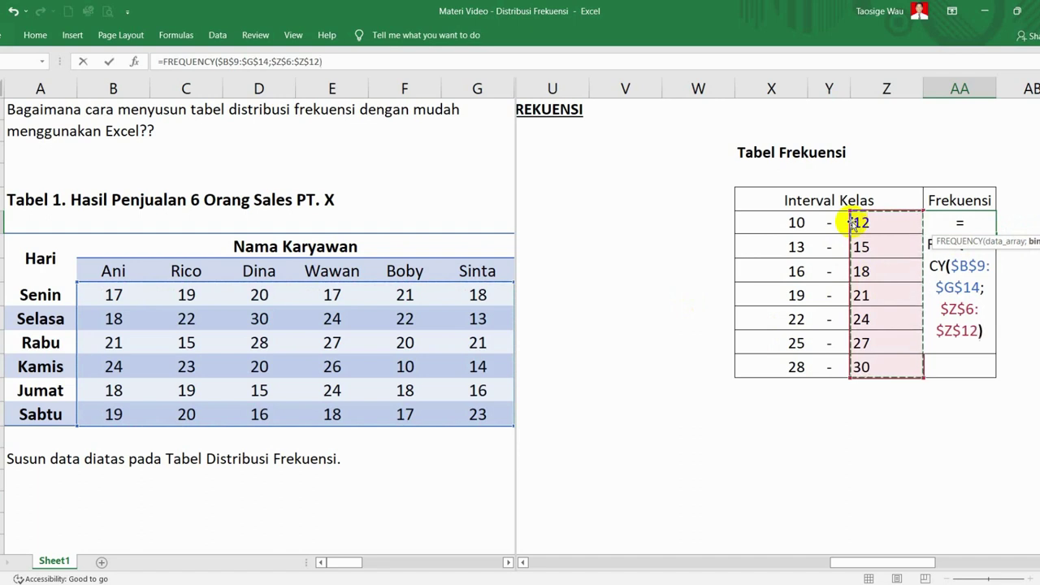
{"action": "type", "text": ")"}
{"action": "key", "text": "Return"}
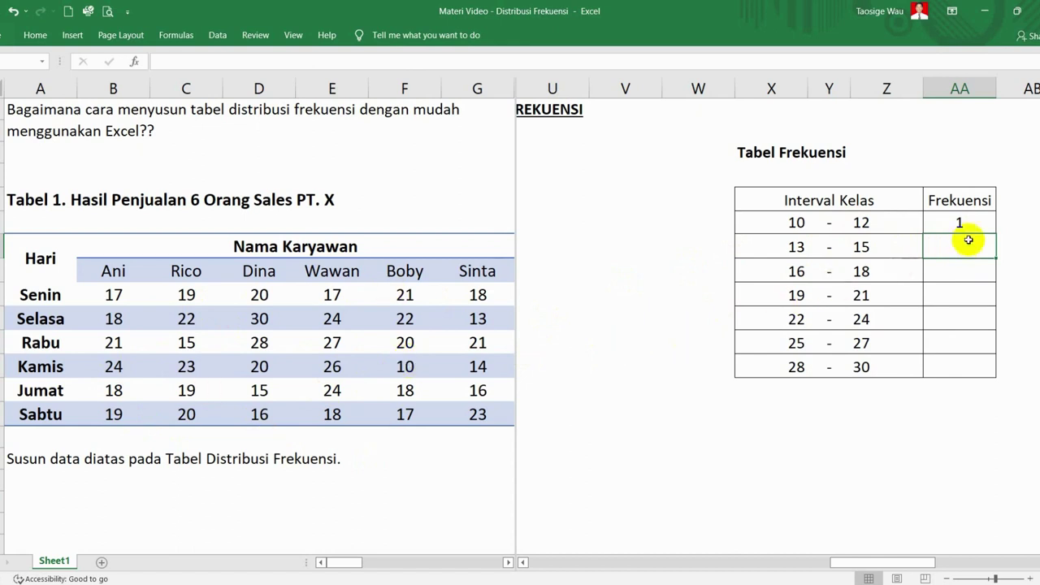
Step: Copy the FREQUENCY formula from AA6 and paste it into AA7:AA12
{"action": "left_click", "coordinate": [971, 226]}
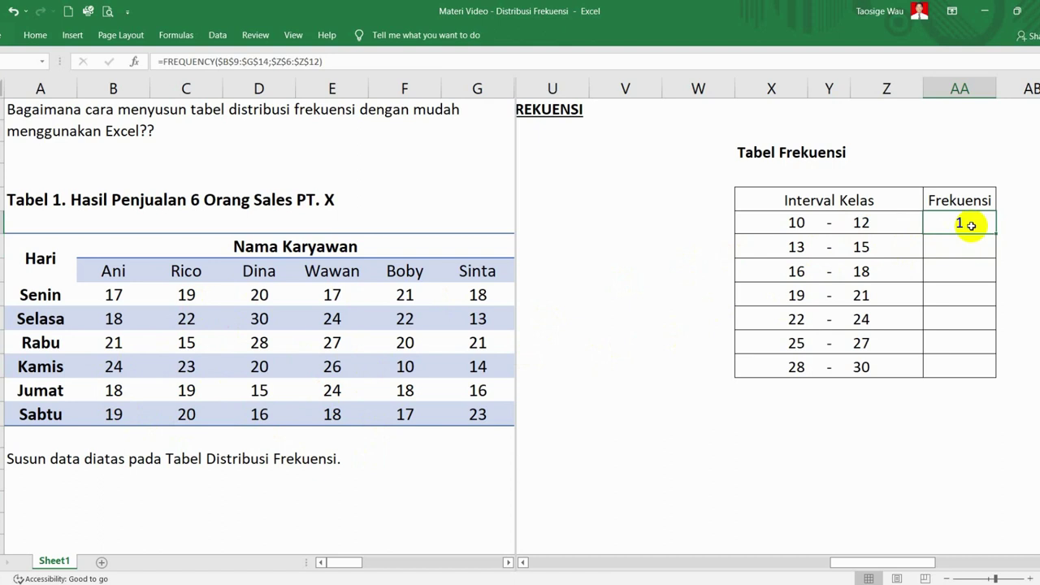
{"action": "key", "text": "ctrl+c"}
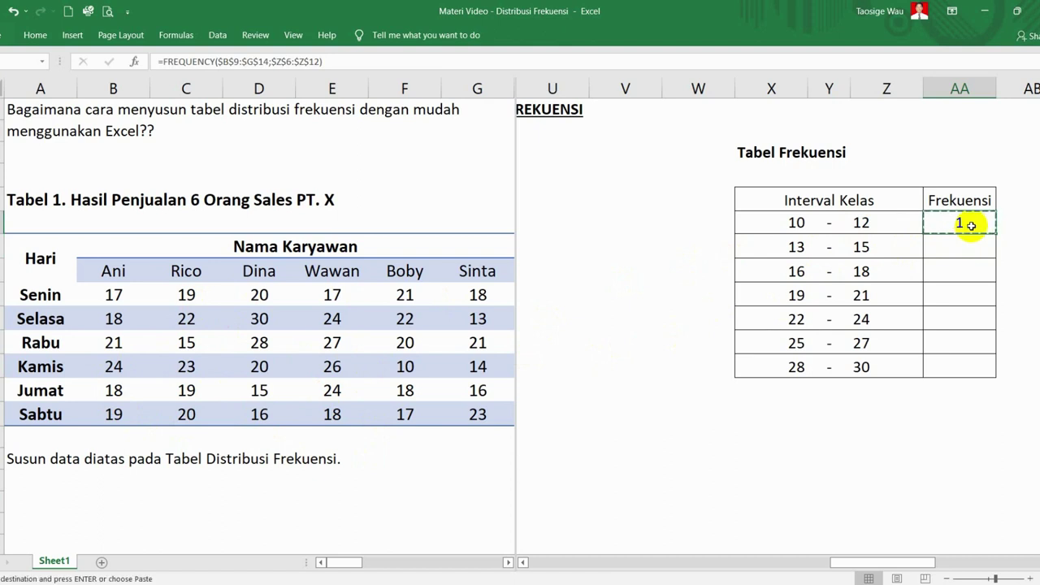
{"action": "right_click", "coordinate": [971, 226]}
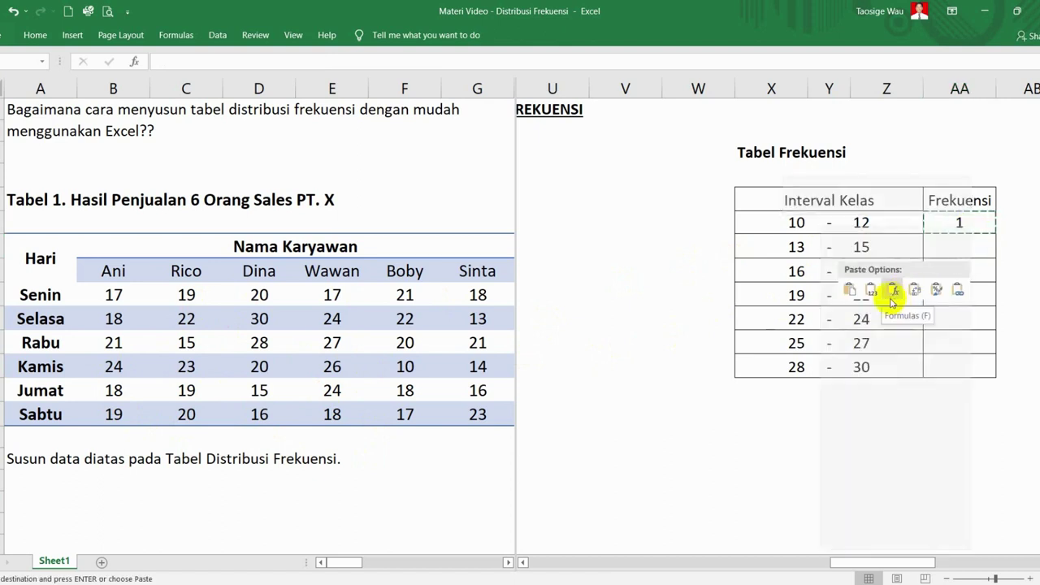
{"action": "right_click", "coordinate": [946, 225]}
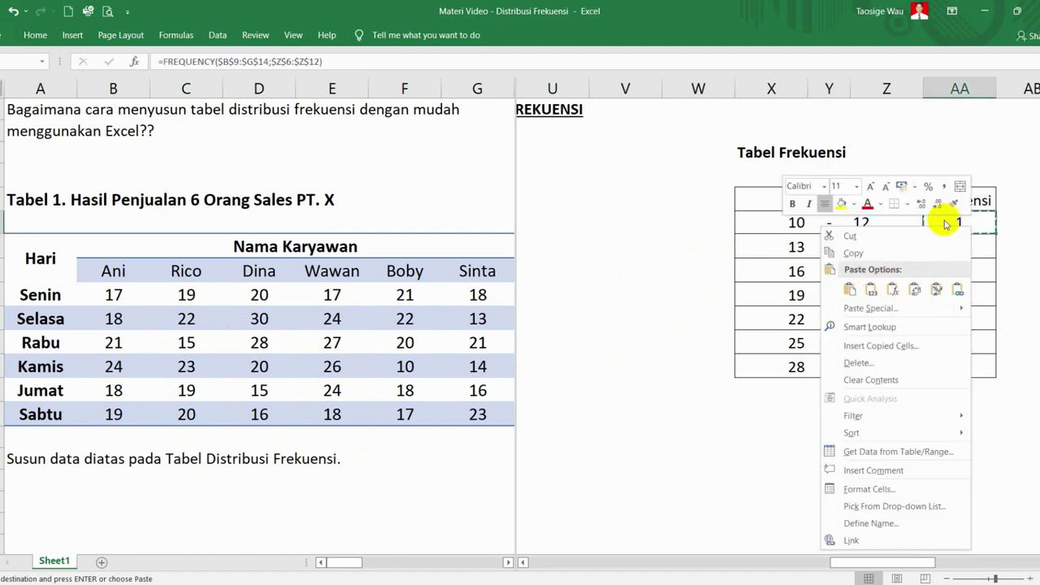
{"action": "left_click", "coordinate": [849, 252]}
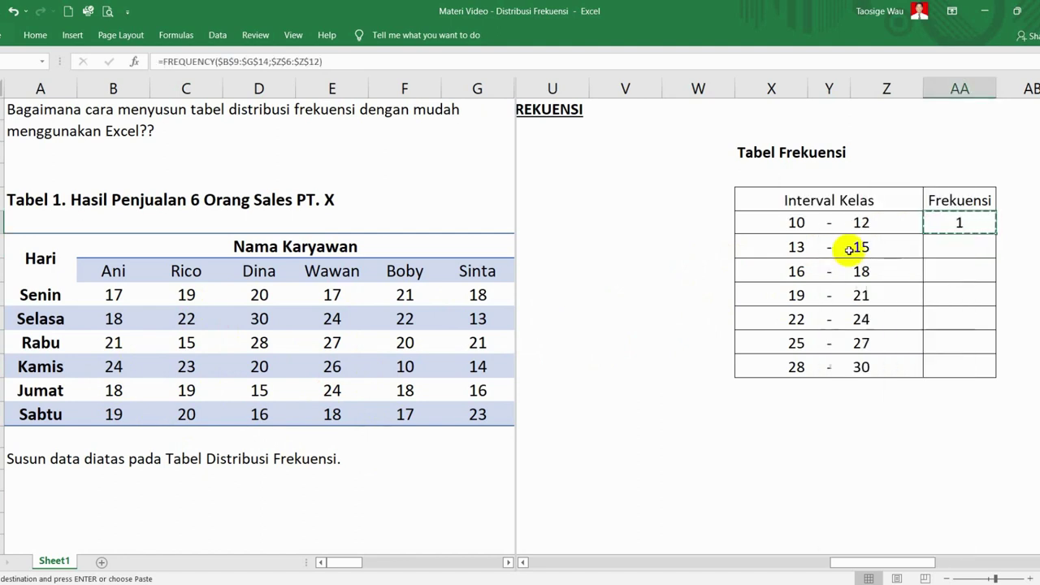
{"action": "left_click", "coordinate": [941, 246]}
{"action": "key", "text": "shift+Down"}
{"action": "key", "text": "shift+Down"}
{"action": "key", "text": "shift+Down"}
{"action": "key", "text": "shift+Down"}
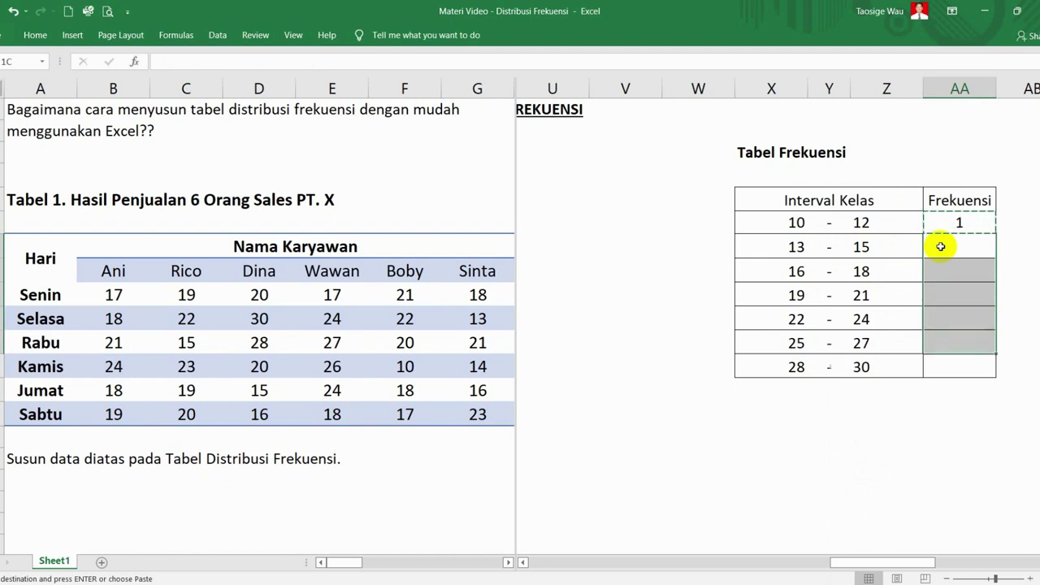
{"action": "key", "text": "shift+Down"}
{"action": "right_click", "coordinate": [940, 247]}
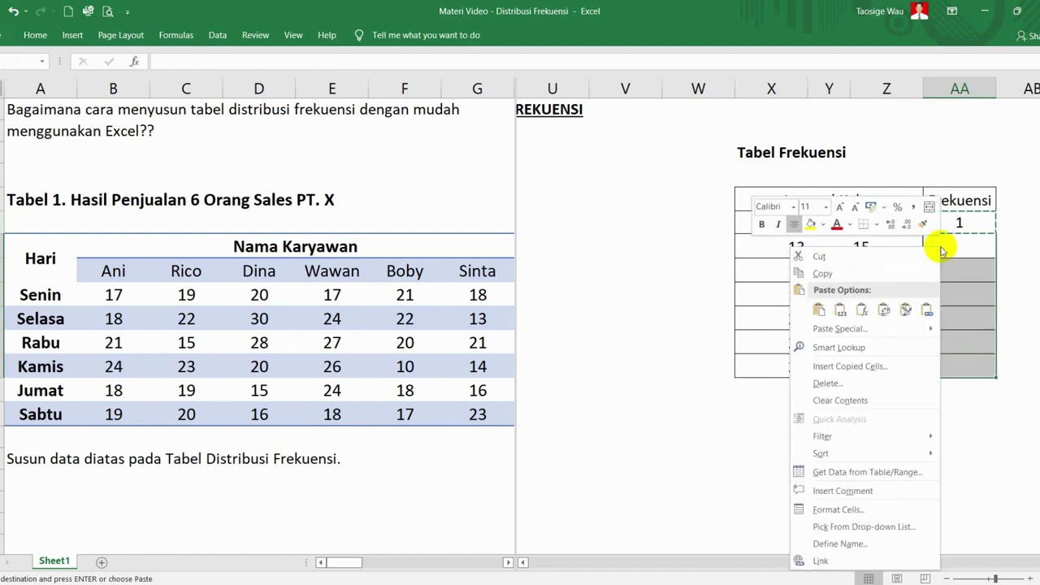
{"action": "left_click", "coordinate": [842, 309]}
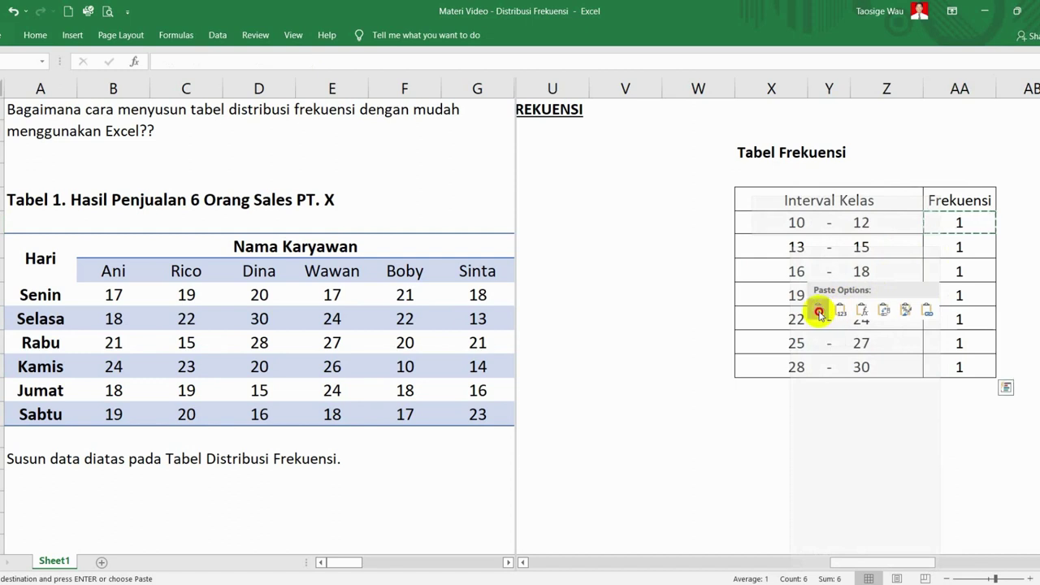
{"action": "left_click", "coordinate": [820, 312]}
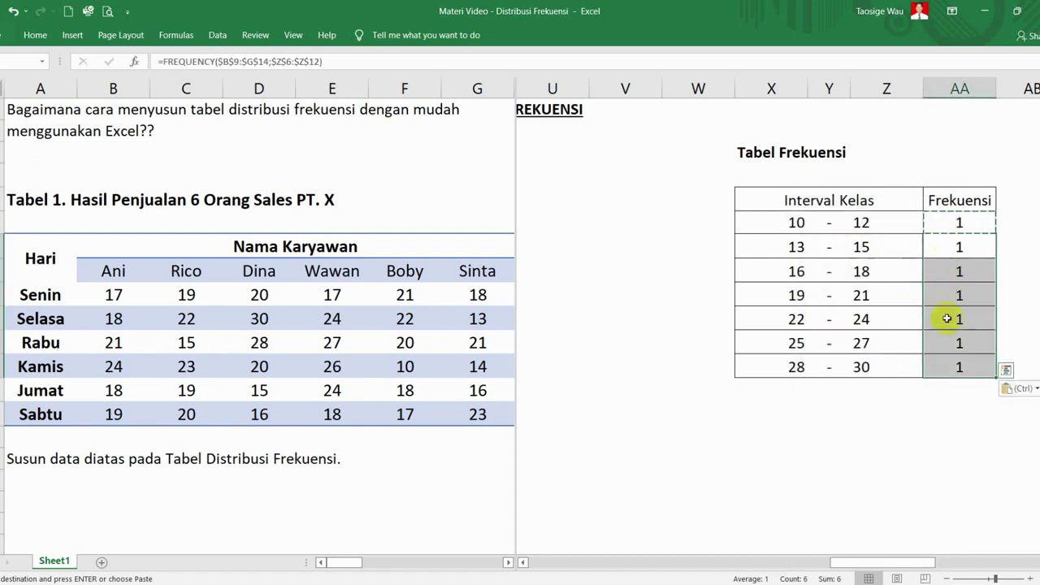
Step: Select AA6:AA12 and put the cursor in the formula bar to edit the FREQUENCY formula
{"action": "left_click", "coordinate": [956, 224]}
{"action": "key", "text": "shift+Down"}
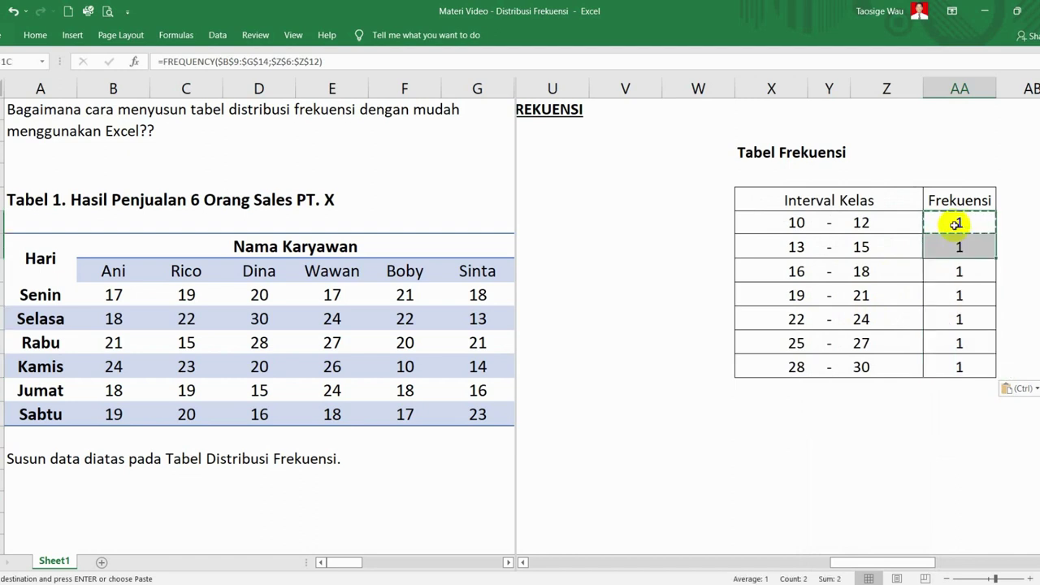
{"action": "key", "text": "shift+Down"}
{"action": "key", "text": "shift+Down"}
{"action": "key", "text": "shift+Down"}
{"action": "key", "text": "shift+Down"}
{"action": "key", "text": "shift+Down"}
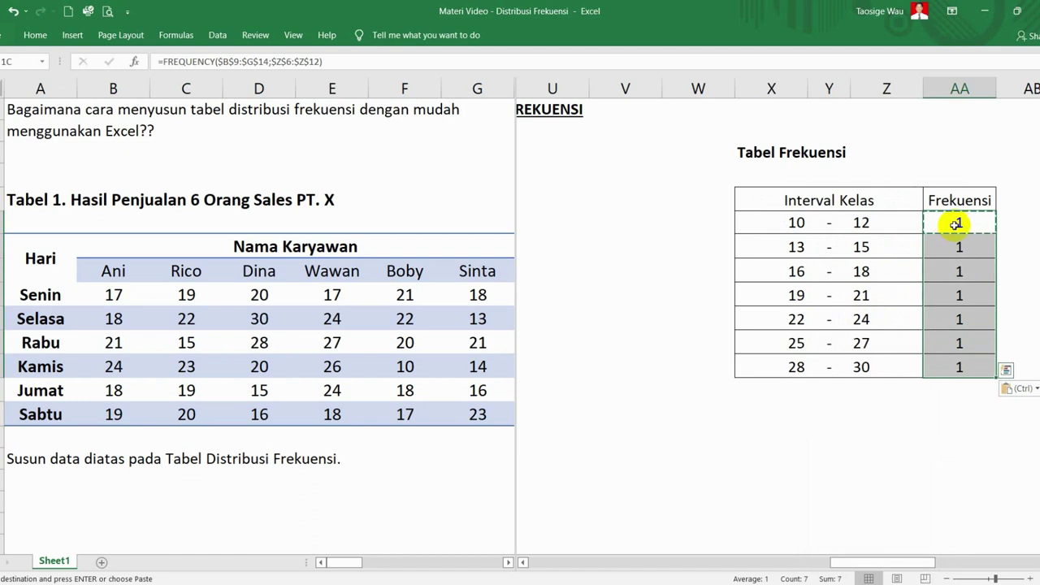
{"action": "left_click", "coordinate": [325, 62]}
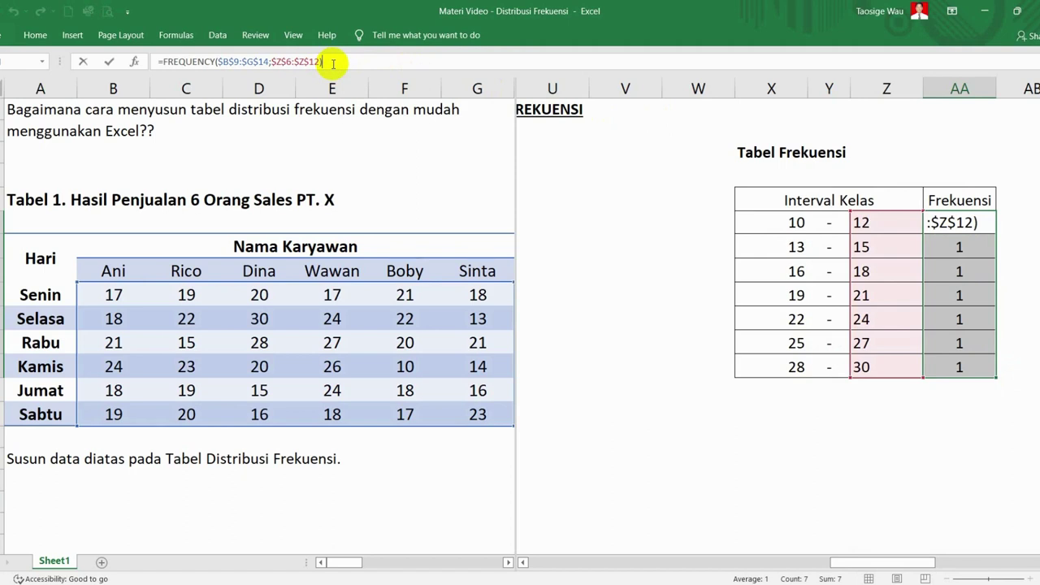
Step: Enter the FREQUENCY formula as an array over AA6:AA12, giving counts 1, 4, 10, 10, 7, 2, 2
{"action": "key", "text": "ctrl+shift+Return"}
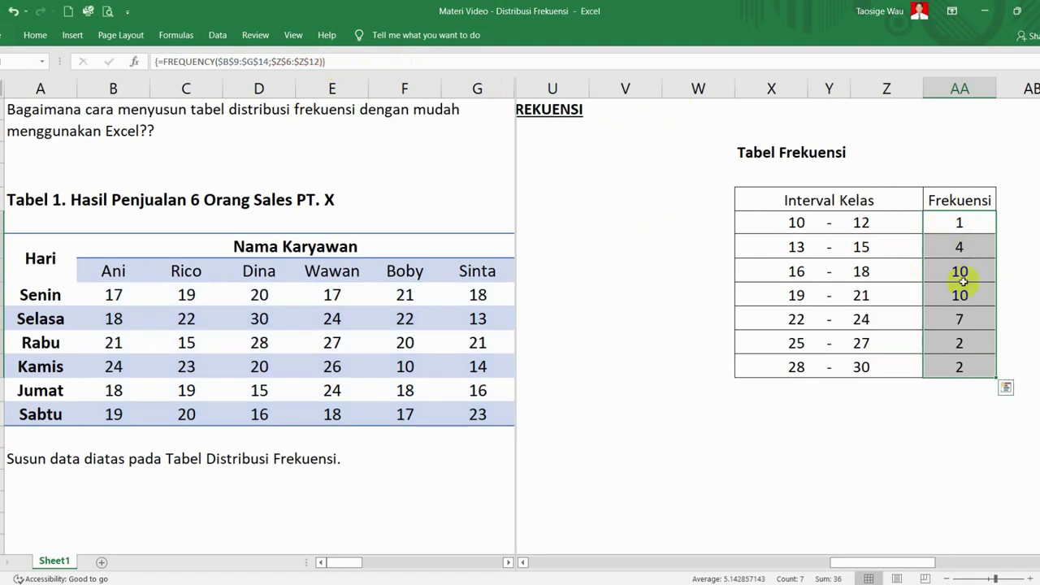
{"action": "left_click", "coordinate": [964, 401]}
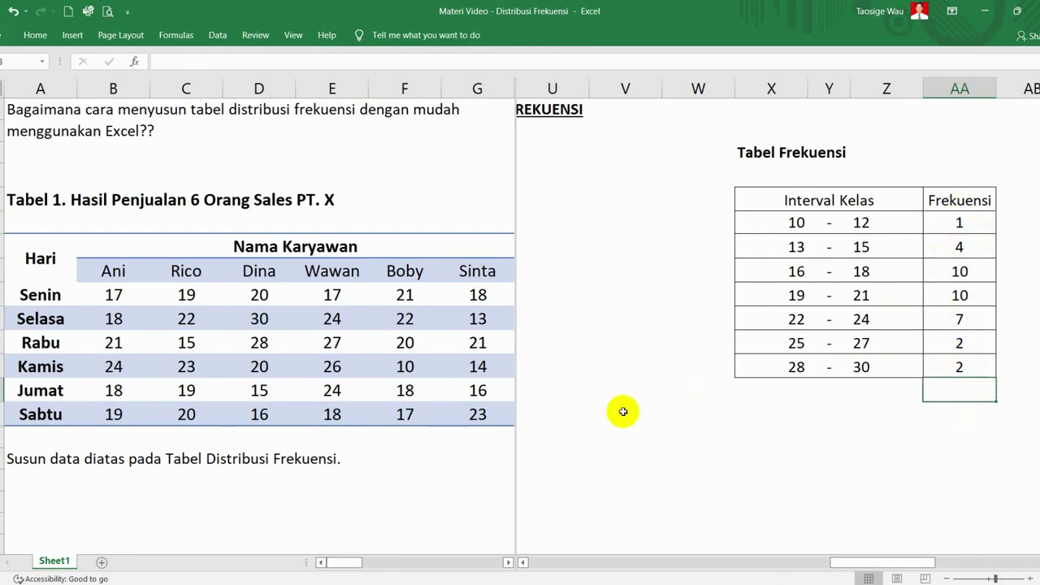
Step: Total the frequencies with =SUM(AA6:AA12) below the column, showing 36
{"action": "type", "text": "="}
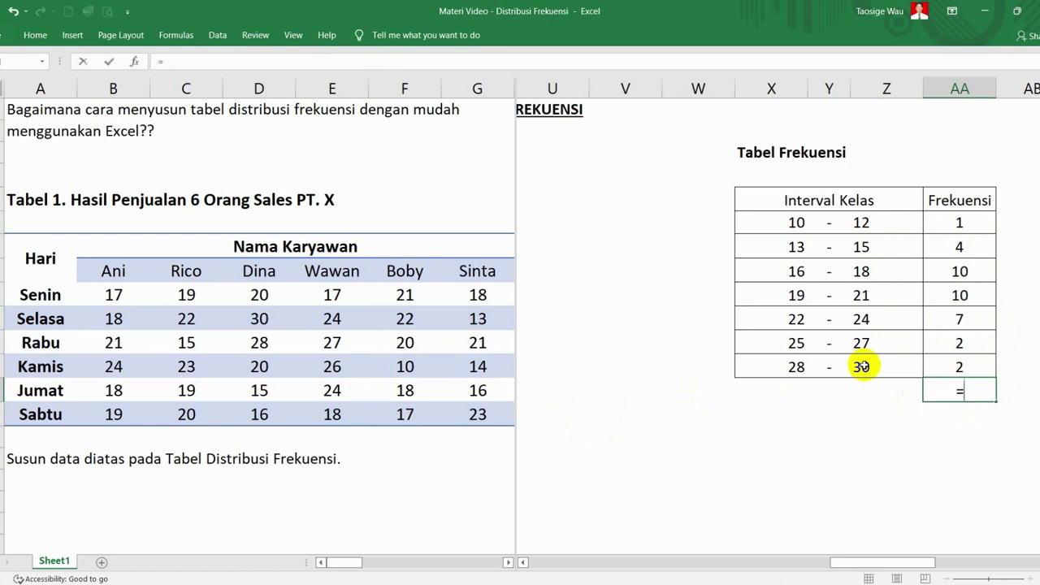
{"action": "type", "text": "sum("}
{"action": "key", "text": "Up"}
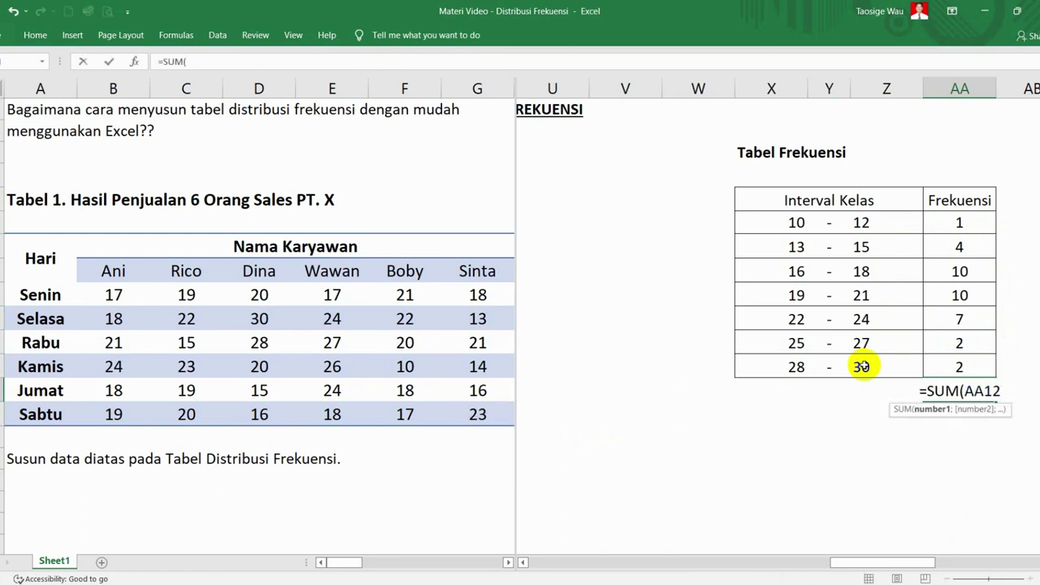
{"action": "key", "text": "shift+Up"}
{"action": "key", "text": "shift+Up"}
{"action": "key", "text": "shift+Up"}
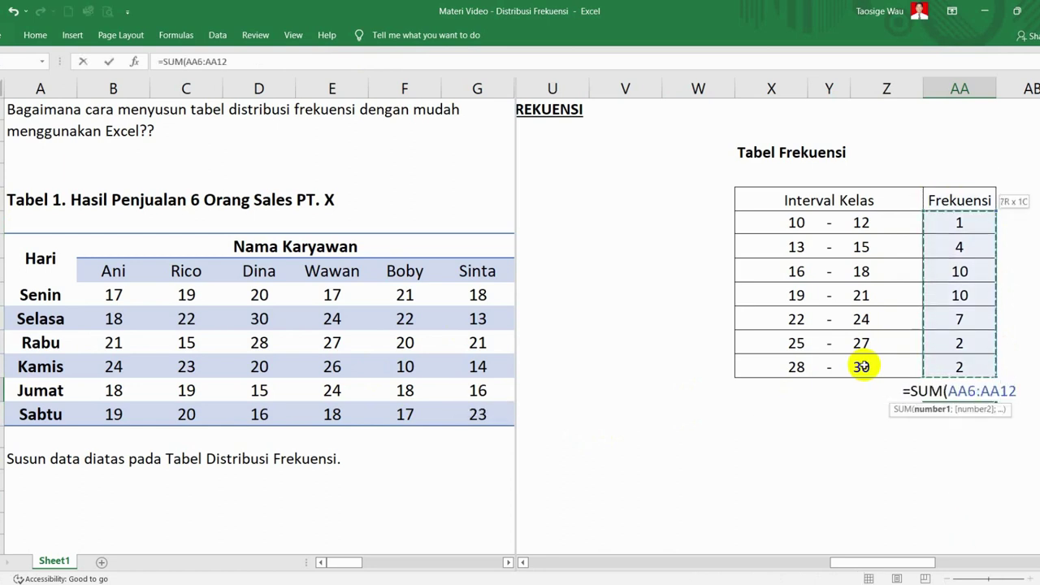
{"action": "type", "text": ")"}
{"action": "key", "text": "Return"}
{"action": "key", "text": "Up"}
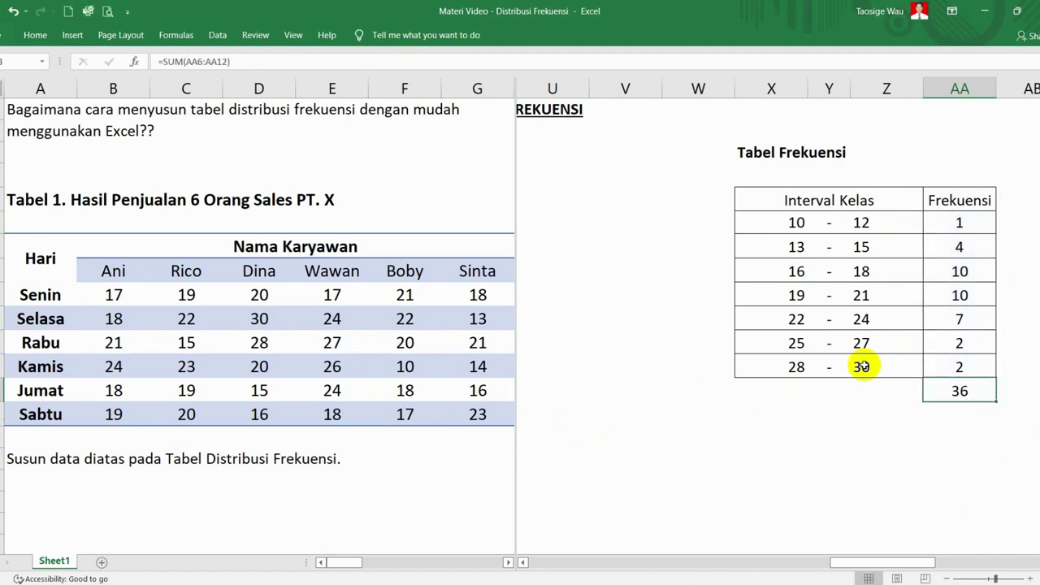